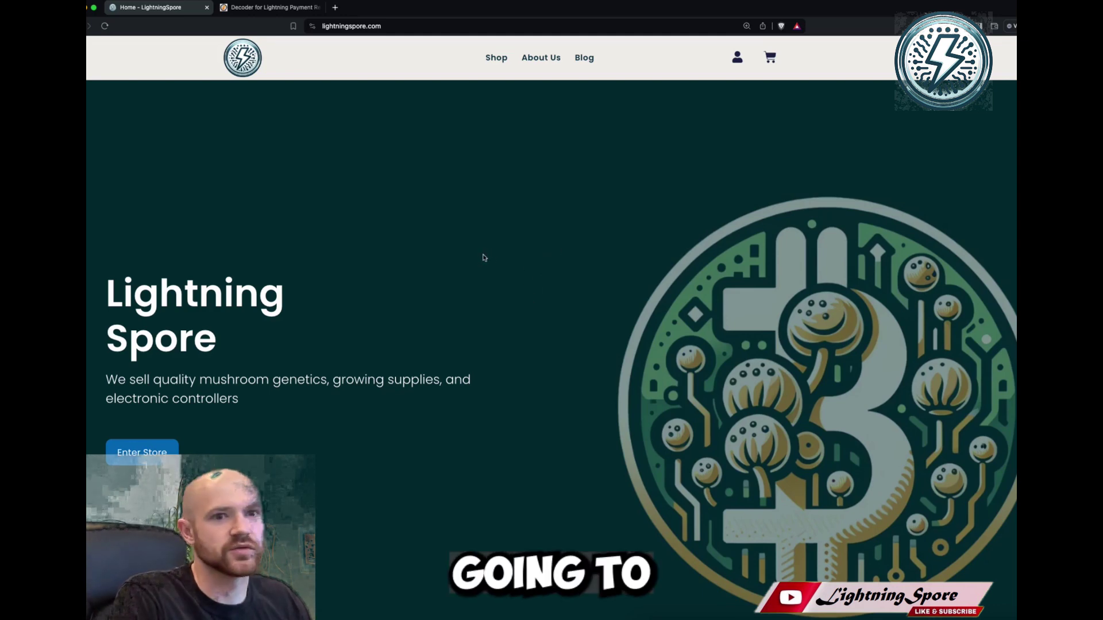
# Open the store's shop page, browse the product listing and add the Blue Meanie product to the cart
pyautogui.click(497, 60)
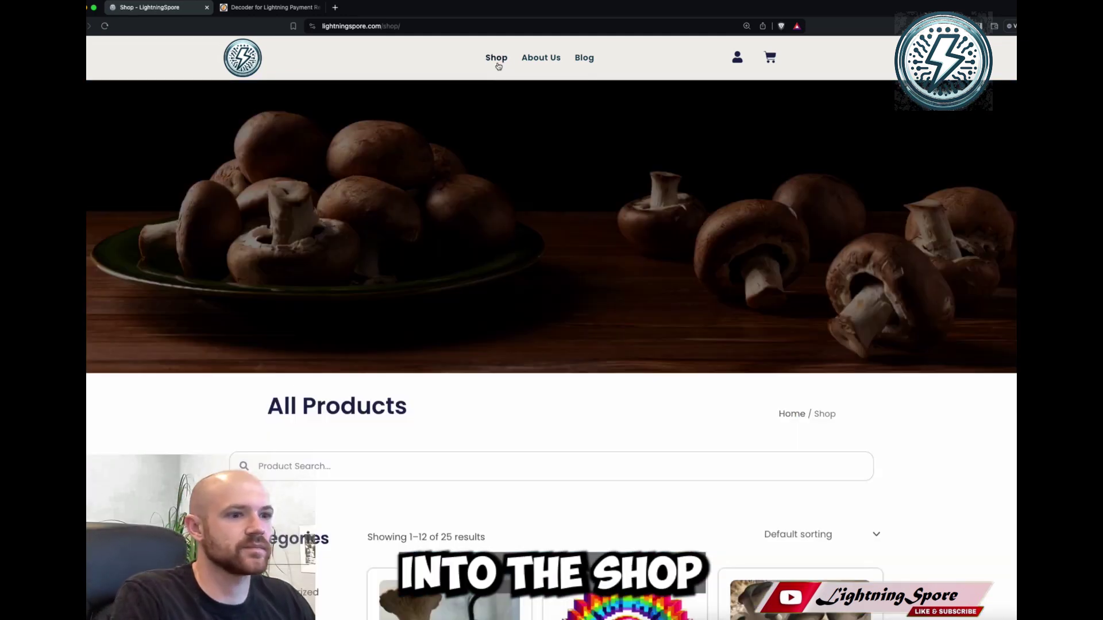
pyautogui.scroll(-15, 527, 191)
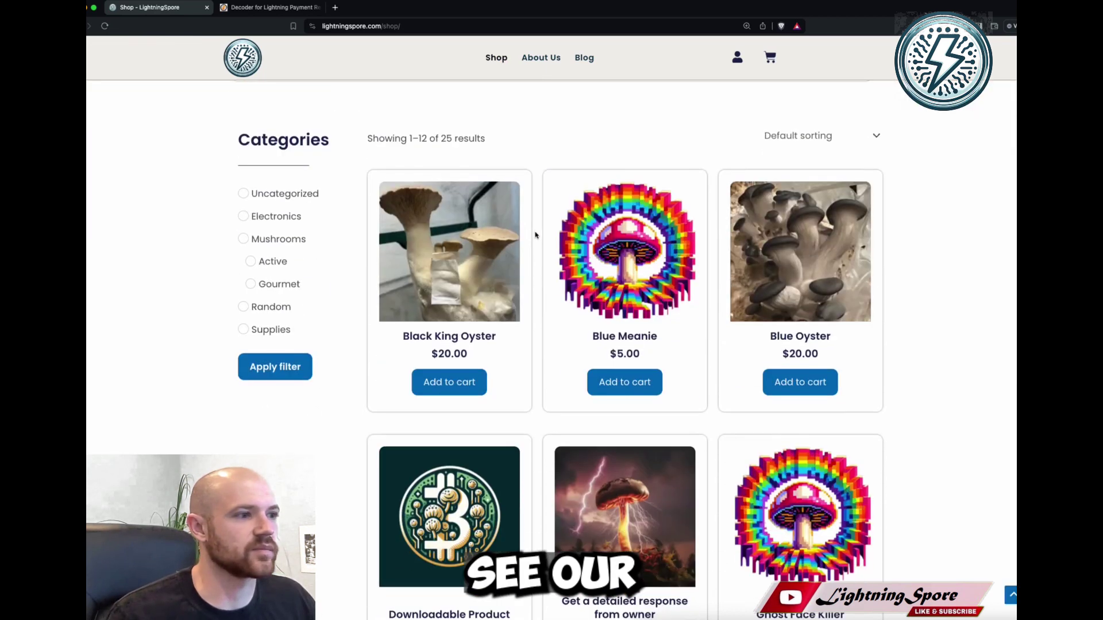
pyautogui.scroll(6, 540, 241)
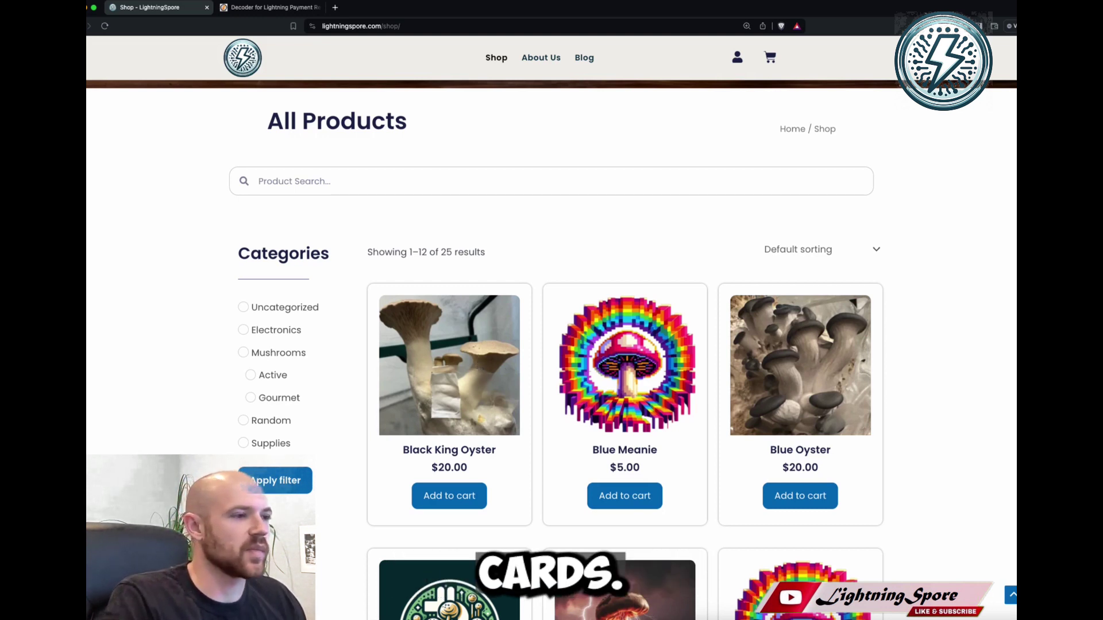
pyautogui.scroll(-2, 479, 383)
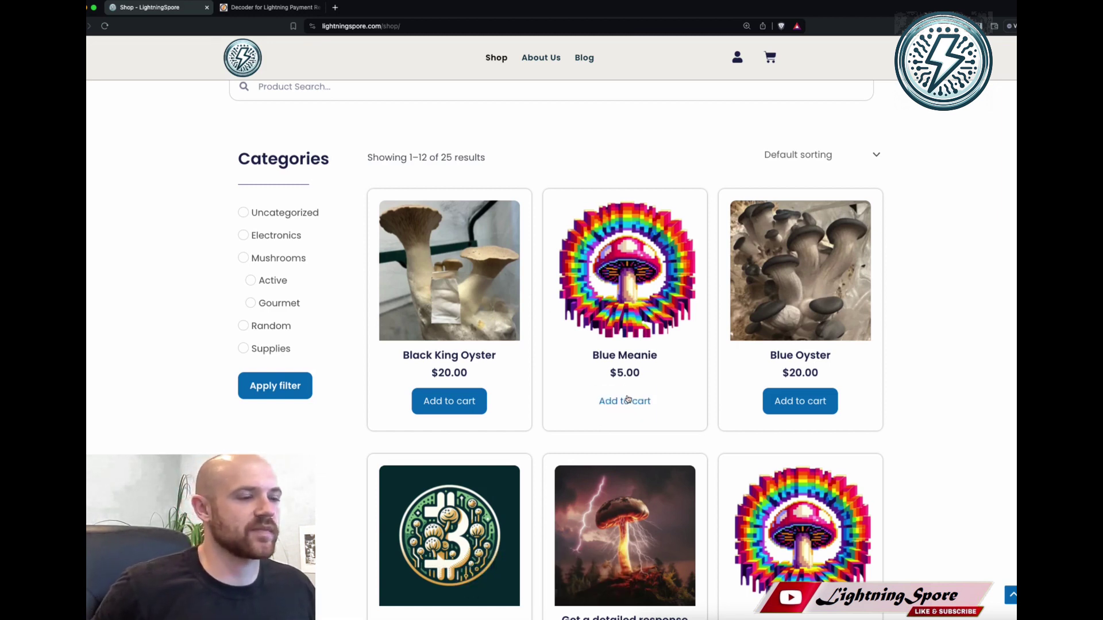
pyautogui.scroll(-6, 491, 369)
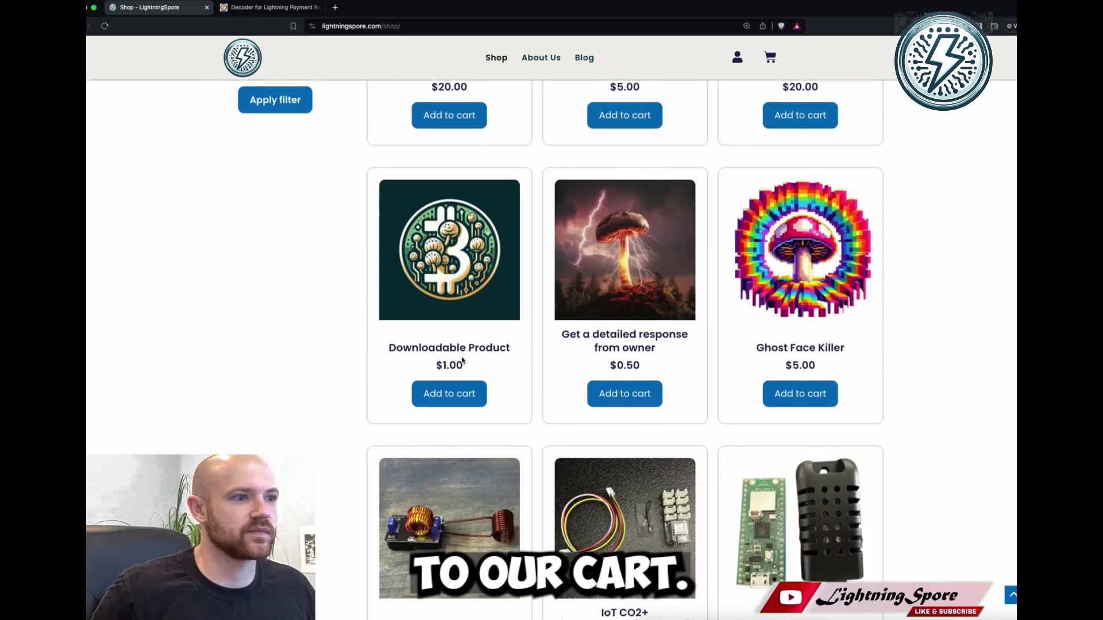
pyautogui.scroll(-5, 491, 370)
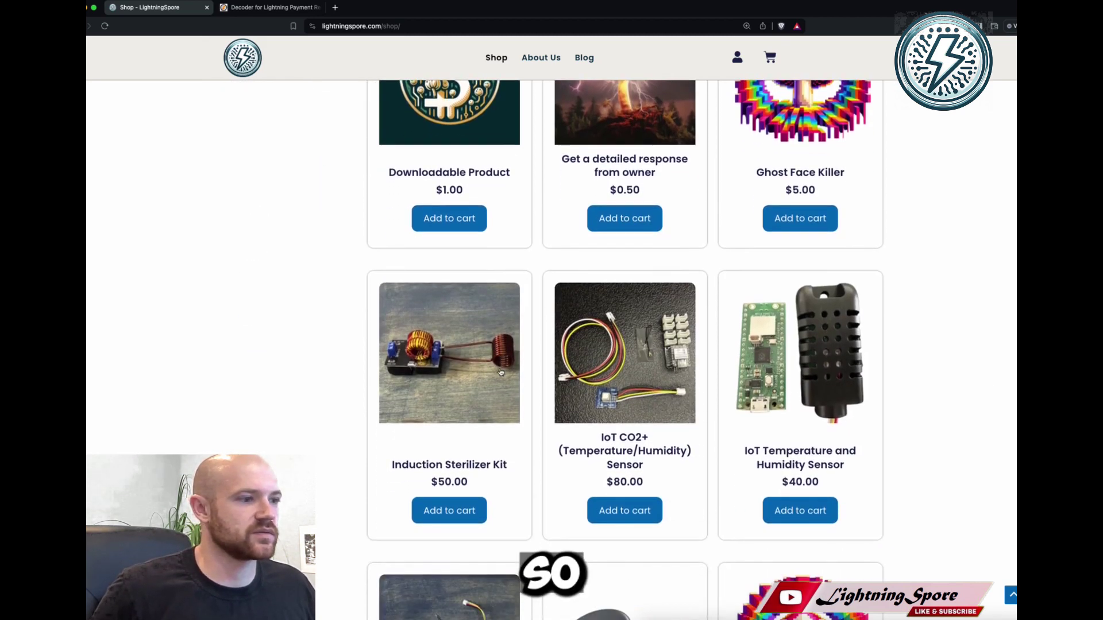
pyautogui.scroll(-2, 501, 372)
pyautogui.scroll(20, 501, 372)
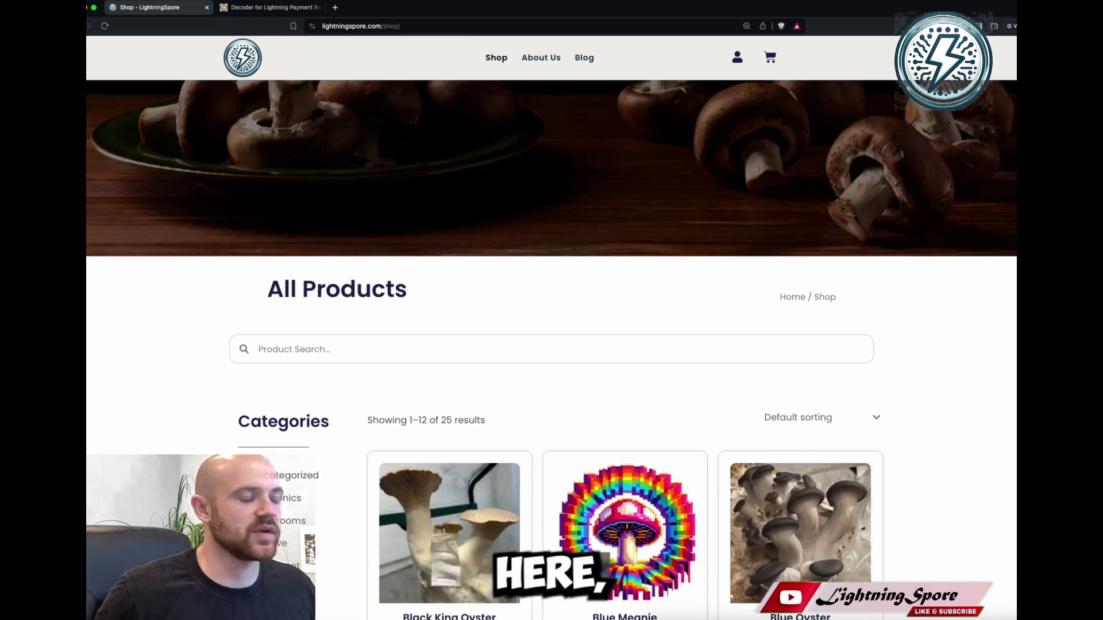
pyautogui.scroll(-2, 516, 378)
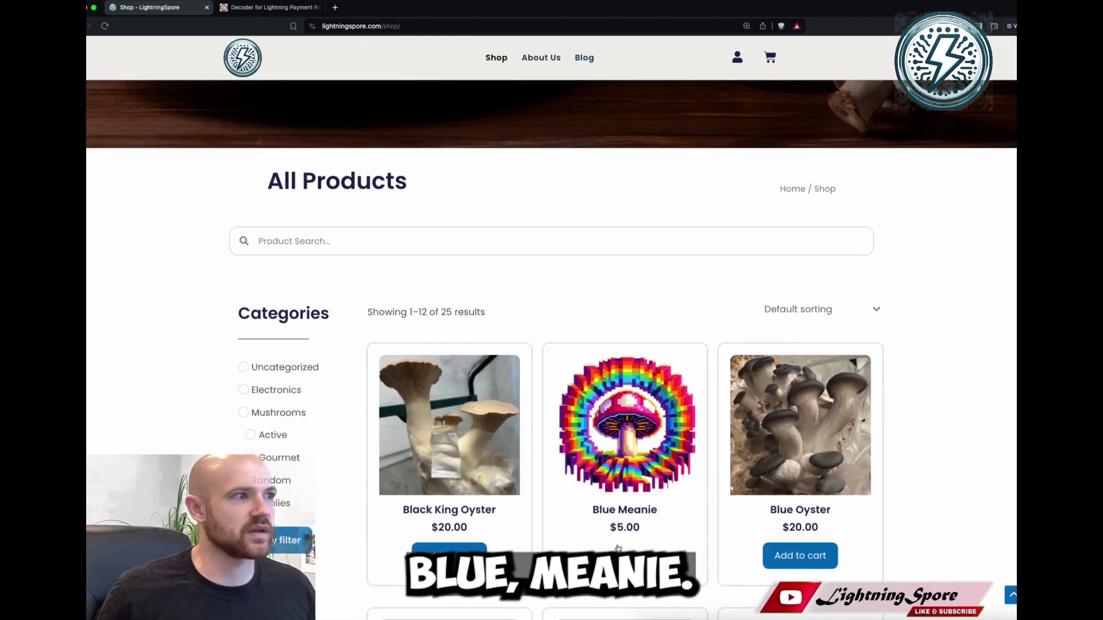
pyautogui.scroll(1, 618, 549)
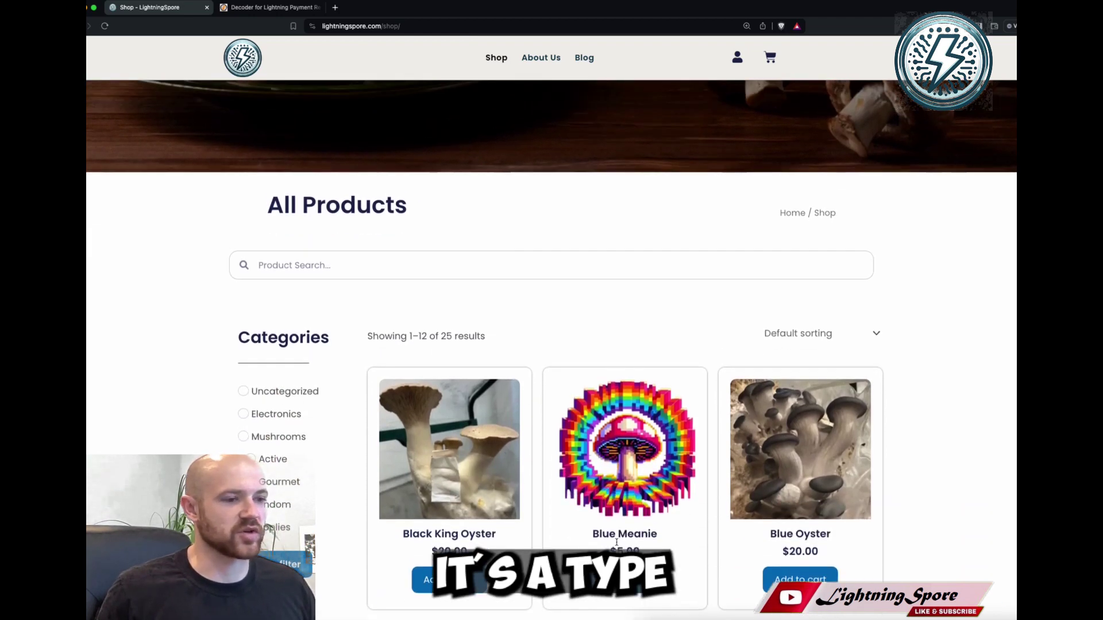
pyautogui.click(625, 581)
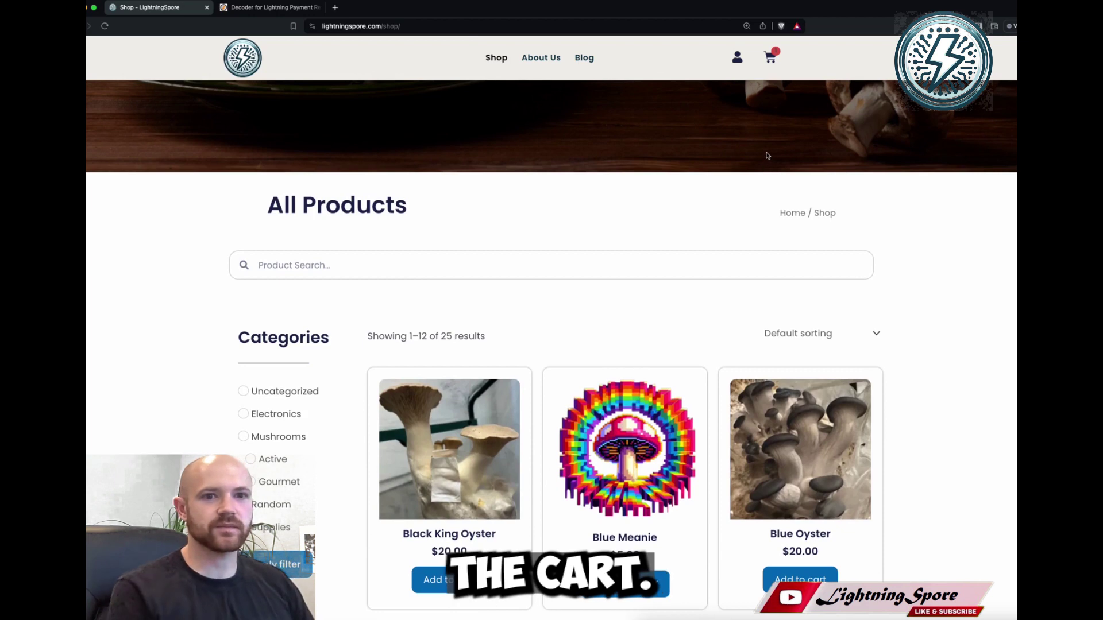
# View the full cart containing the Blue Meanie and proceed to checkout
pyautogui.click(770, 57)
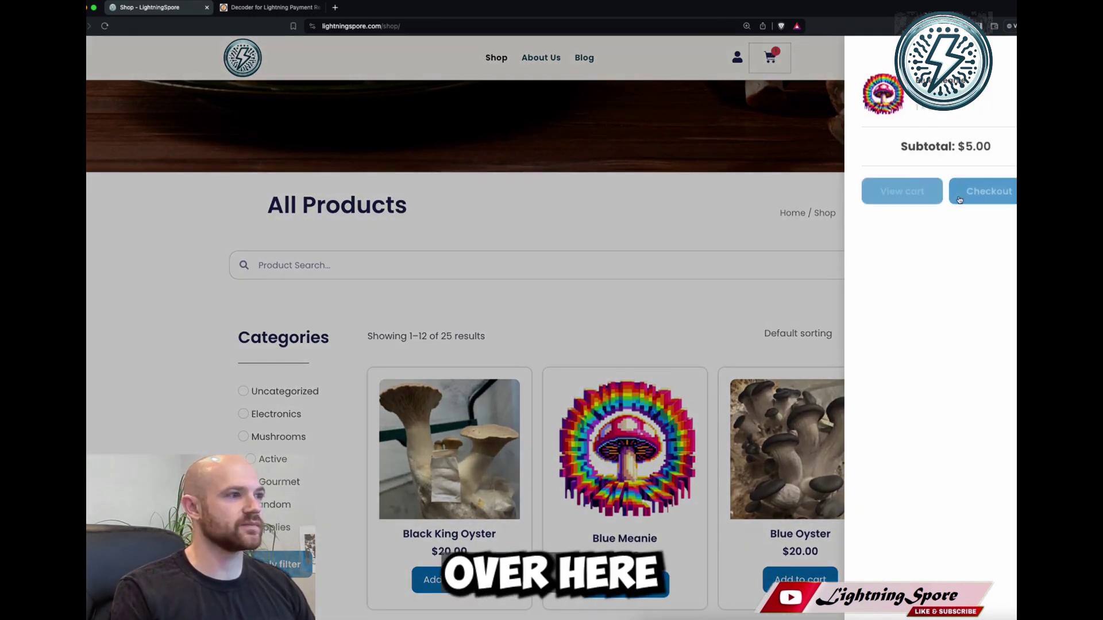
pyautogui.click(931, 194)
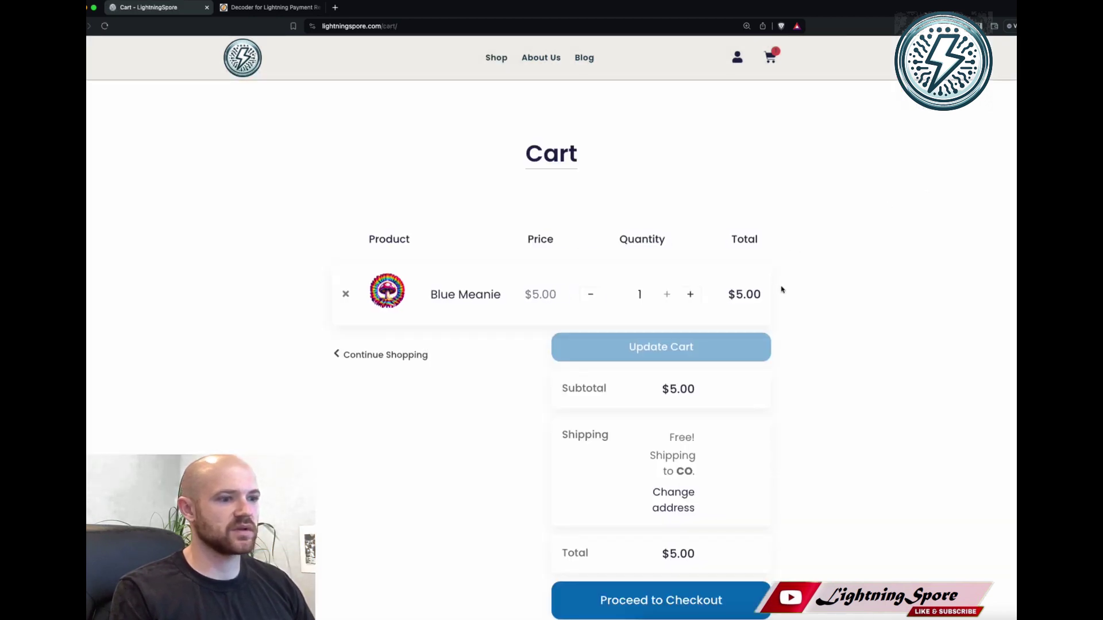
pyautogui.scroll(-5, 782, 289)
pyautogui.click(715, 348)
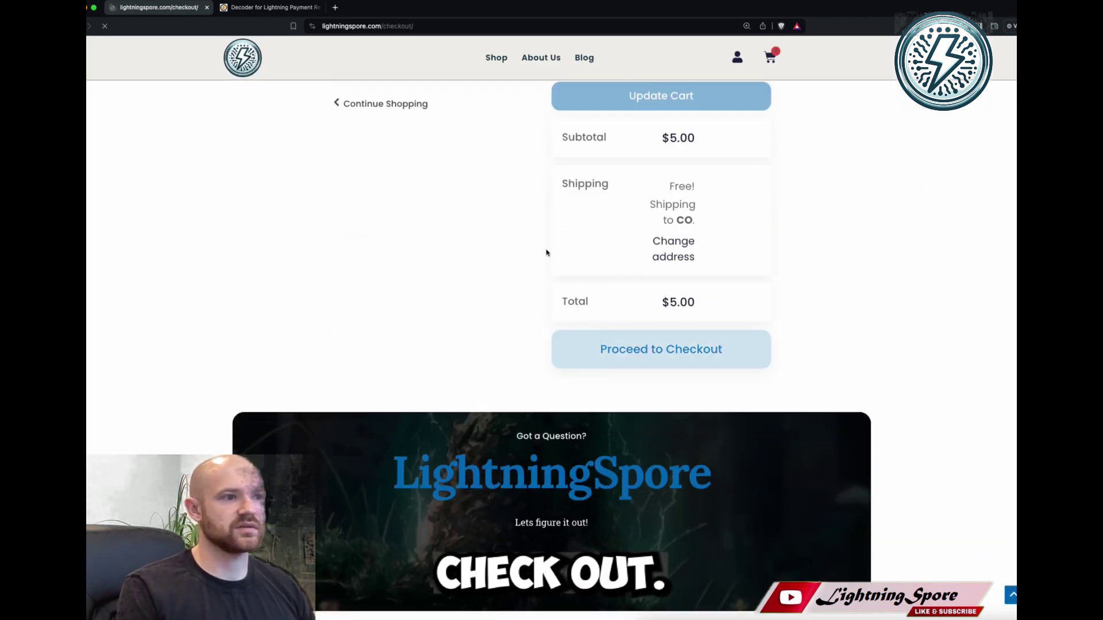
# Enter the customer's first and last name in the billing details
pyautogui.scroll(-3, 525, 278)
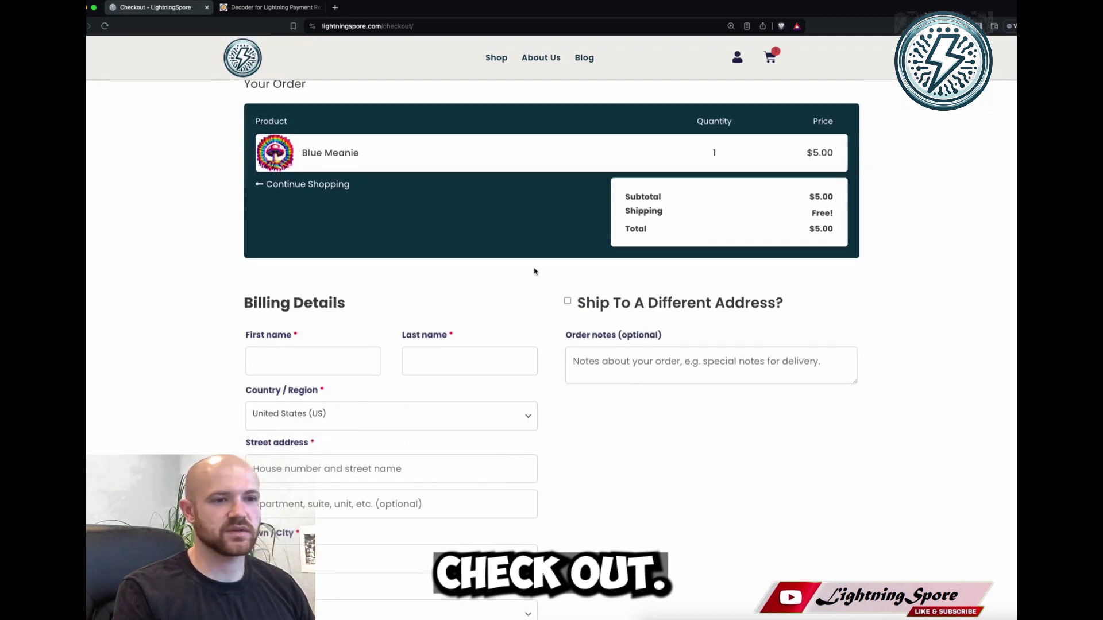
pyautogui.click(338, 360)
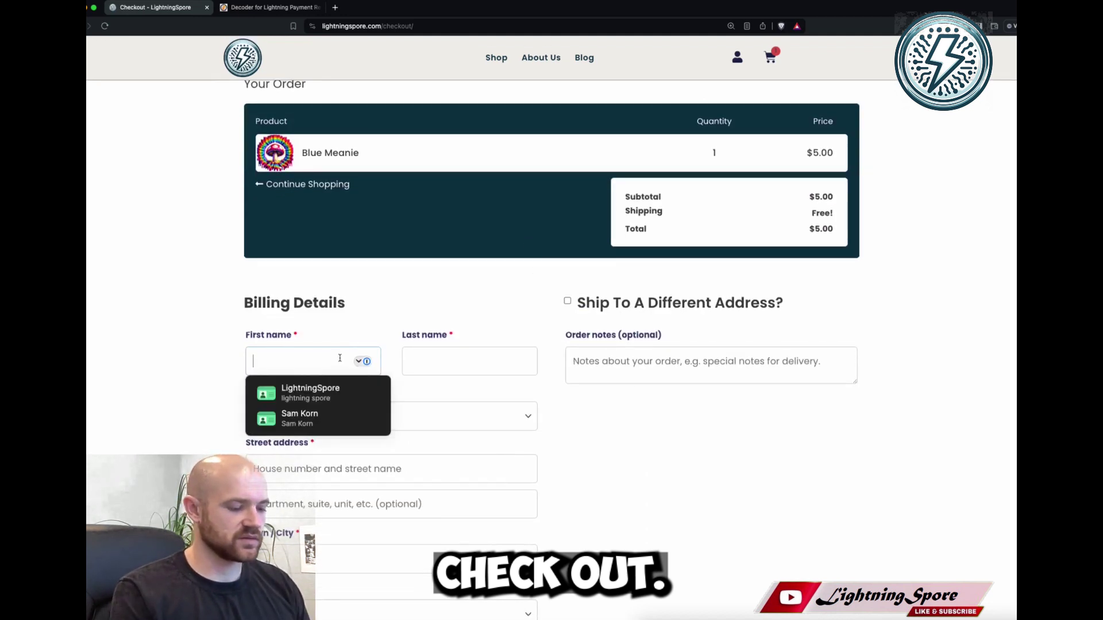
pyautogui.write('Bib')
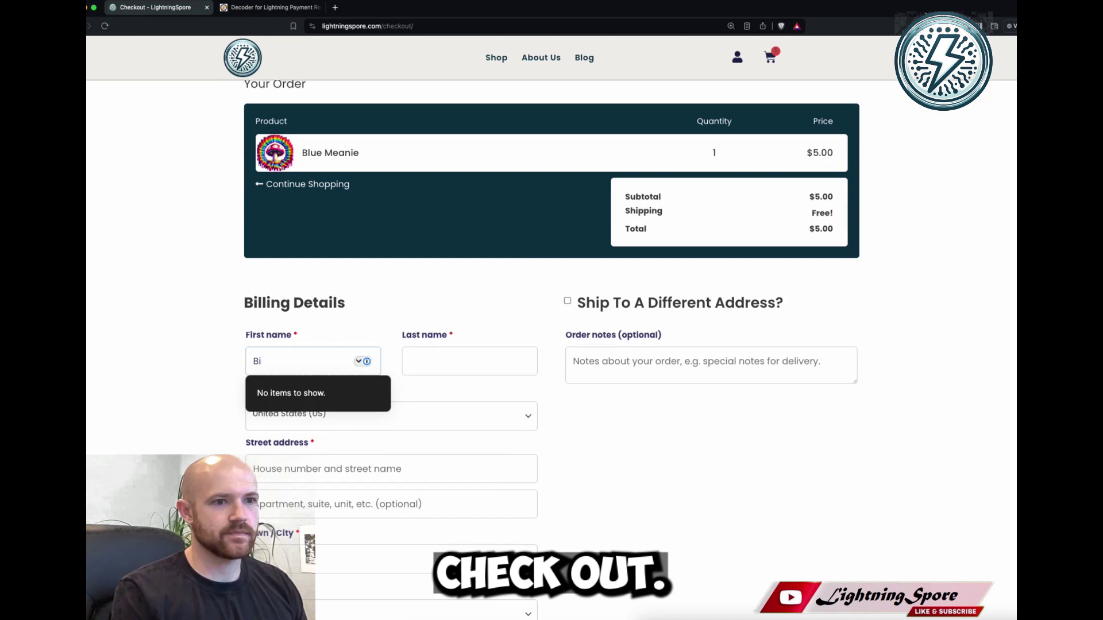
pyautogui.press('Tab')
pyautogui.write('Bob')
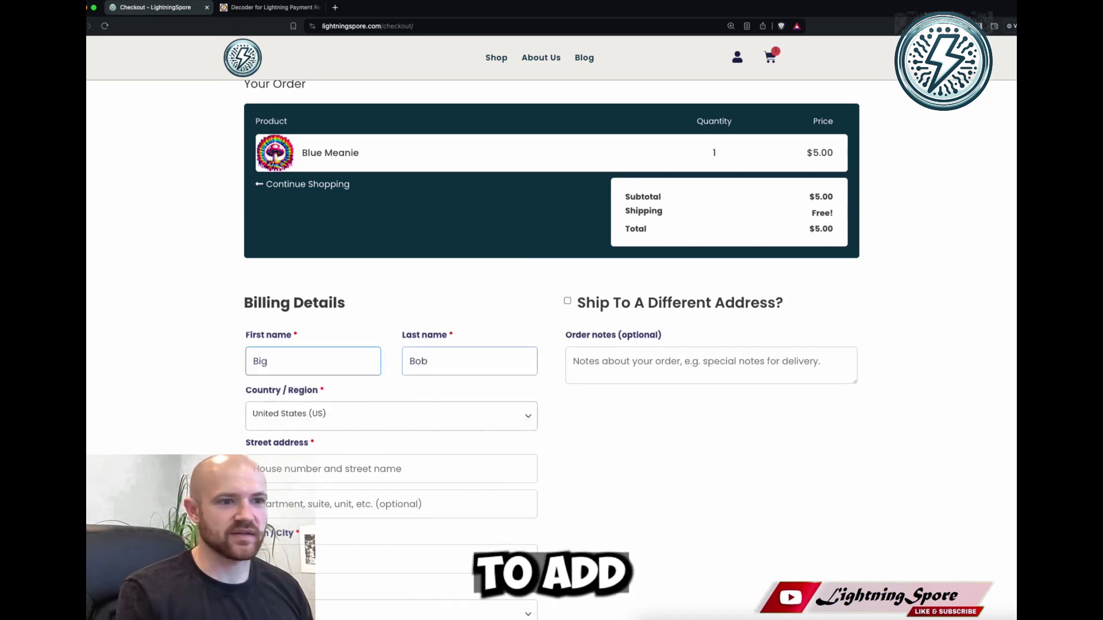
# Fill in the billing street address by starting the house number and accepting the first suggested address
pyautogui.click(366, 462)
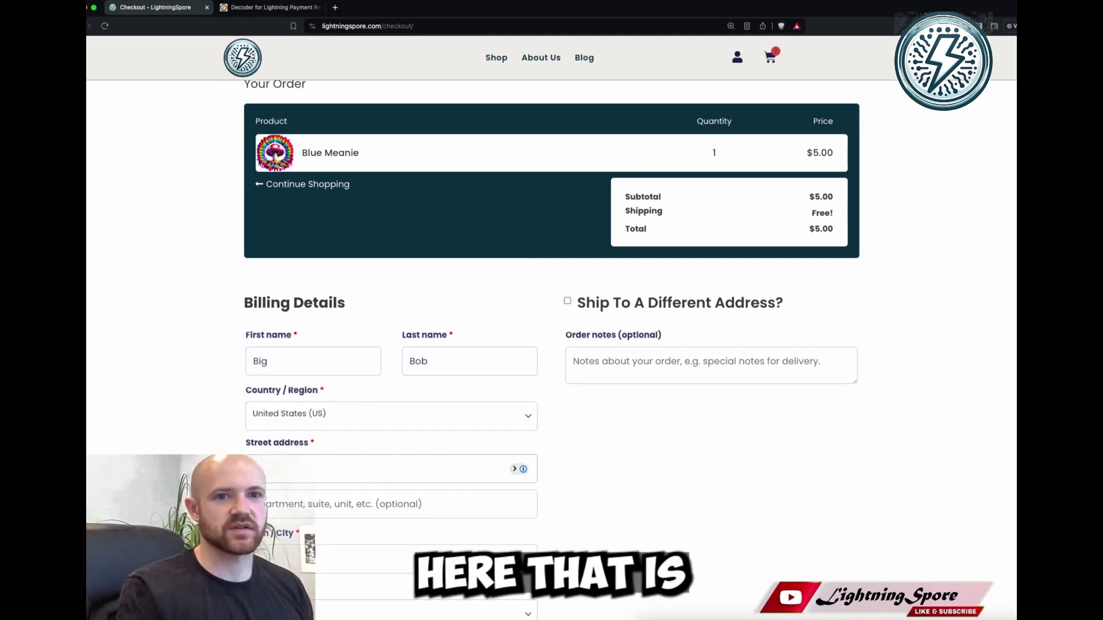
pyautogui.write('12345')
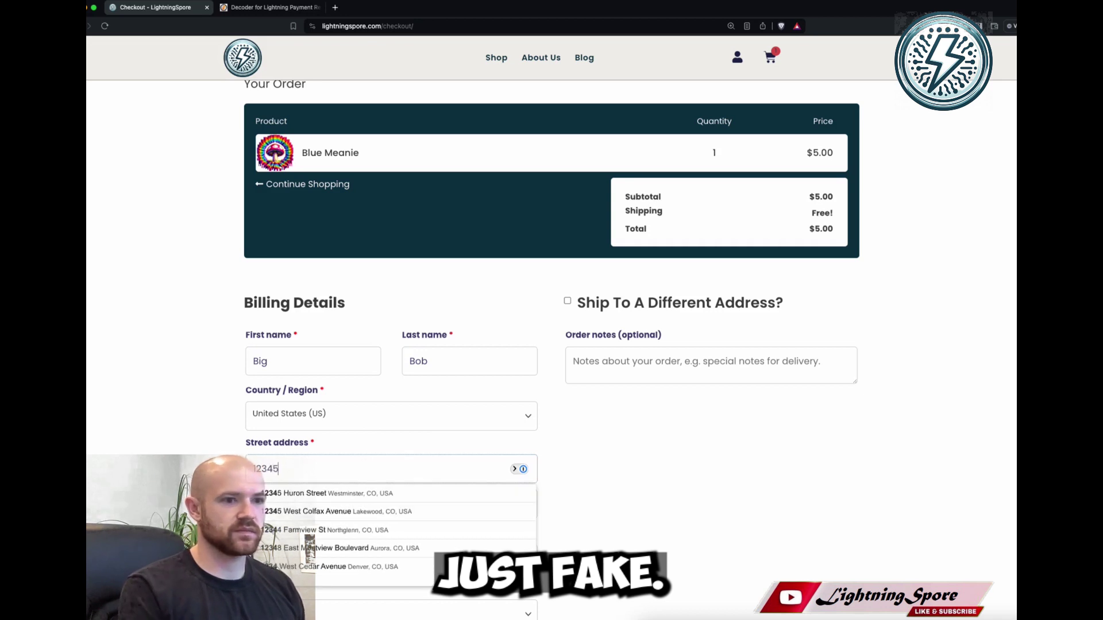
pyautogui.click(406, 495)
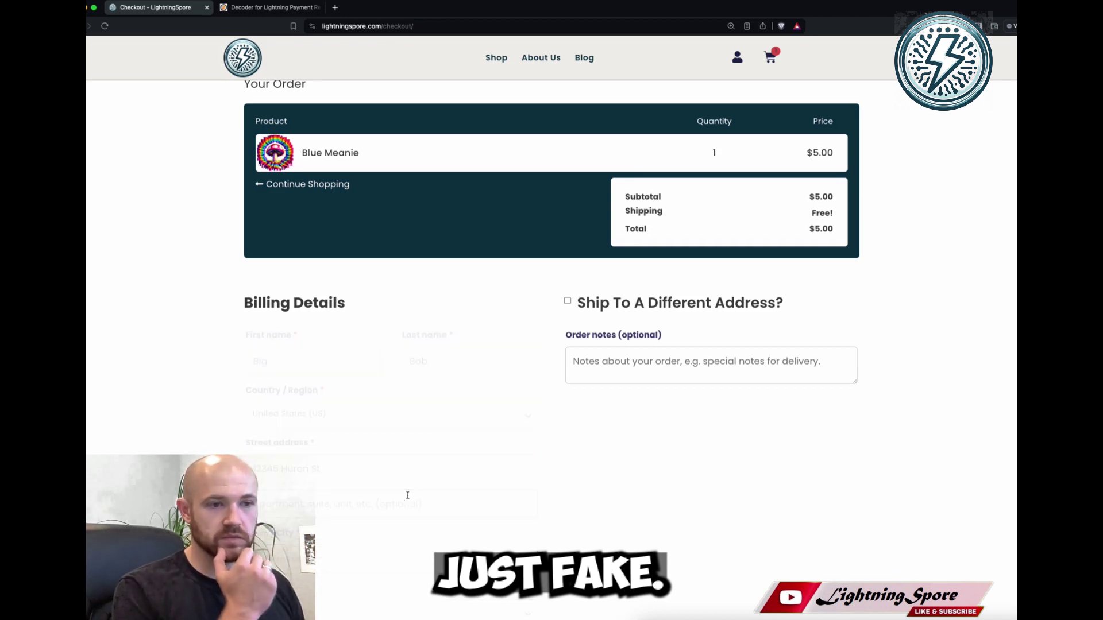
pyautogui.scroll(-5, 401, 457)
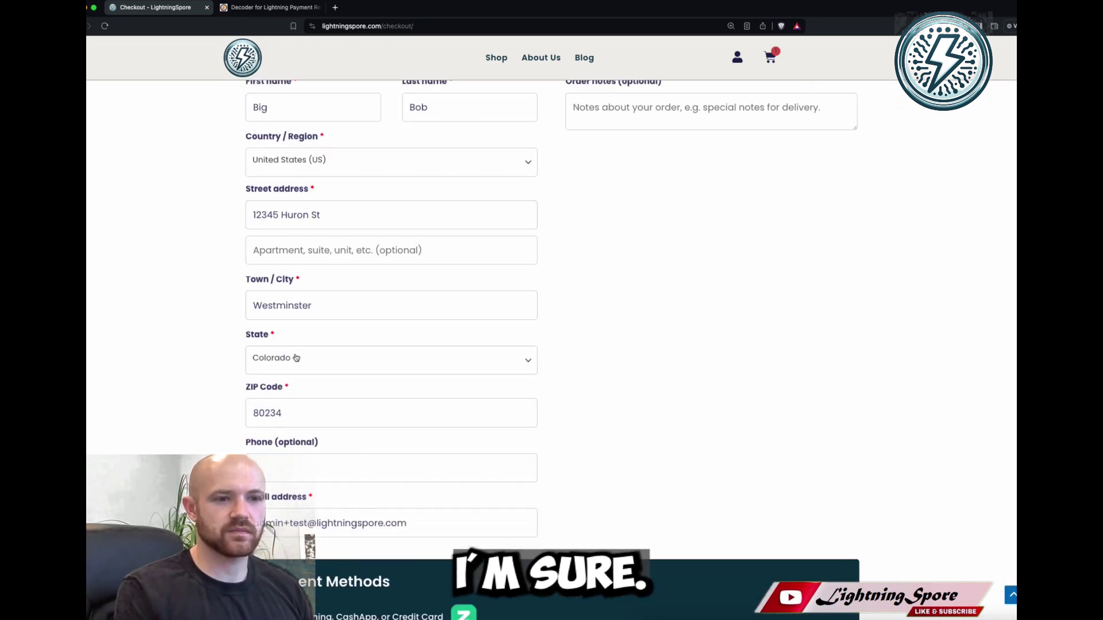
pyautogui.click(307, 442)
# Place the order with the Zaprite-powered payment method and choose Lightning as the way to pay
pyautogui.scroll(-3, 306, 442)
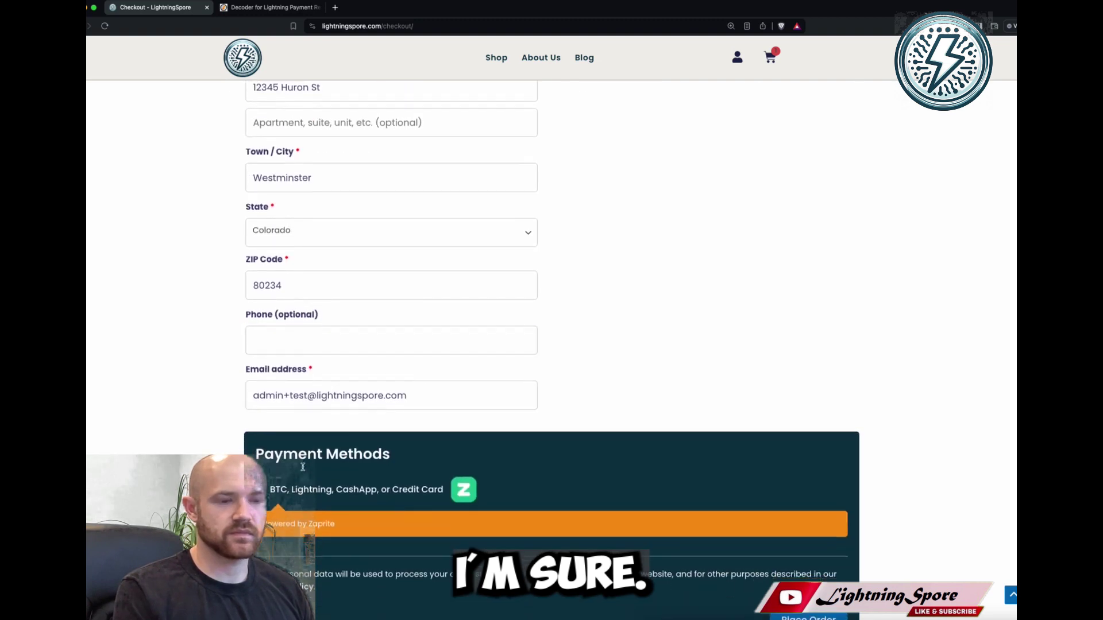
pyautogui.scroll(-1, 303, 466)
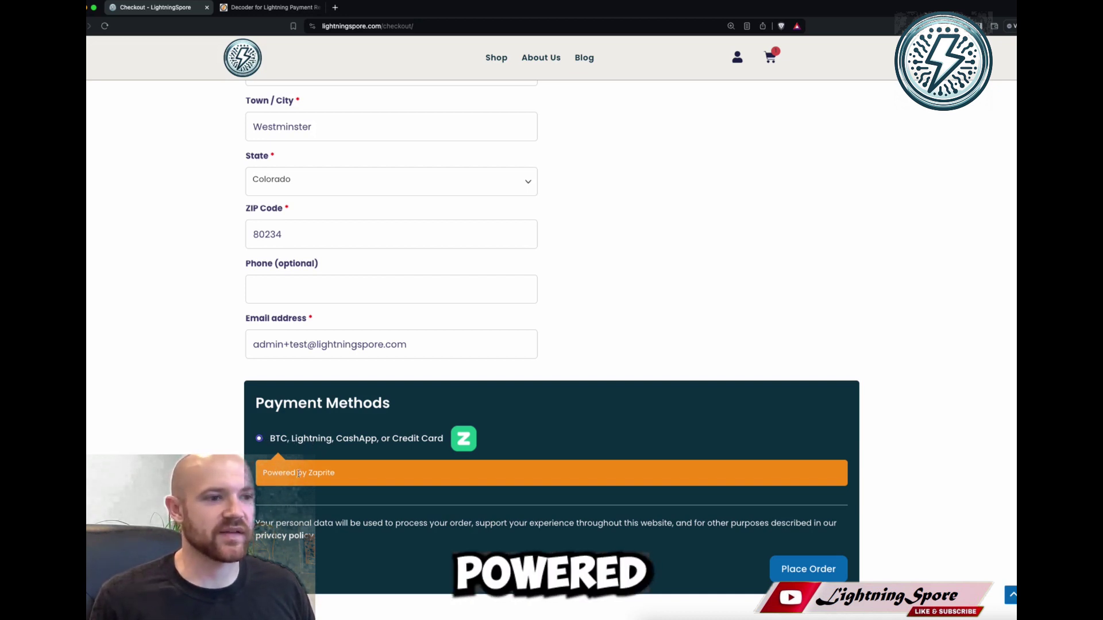
pyautogui.click(831, 573)
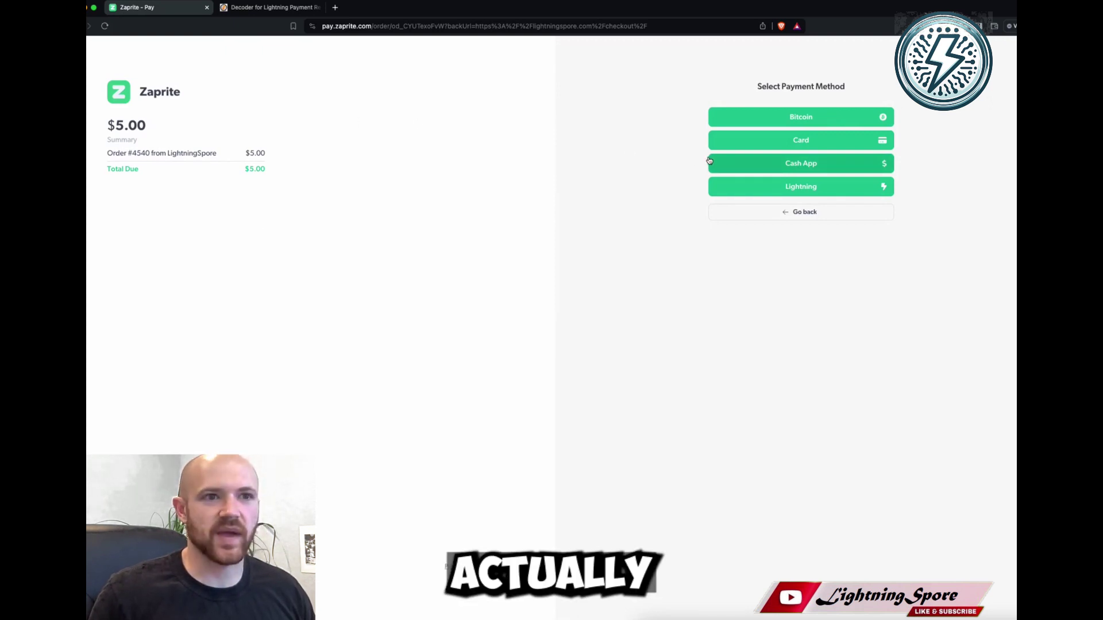
pyautogui.click(788, 186)
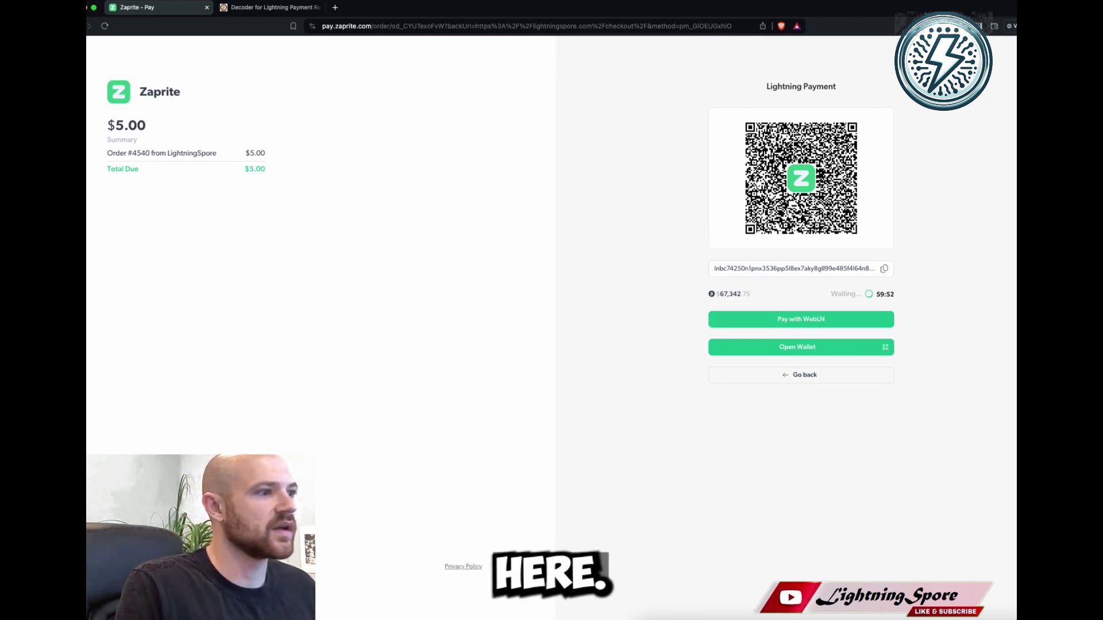
# Copy the Lightning payment request from the payment page and decode it in the Lightning Payment Request Decoder at lndecode.com
pyautogui.moveTo(894, 294); pyautogui.dragTo(864, 294)
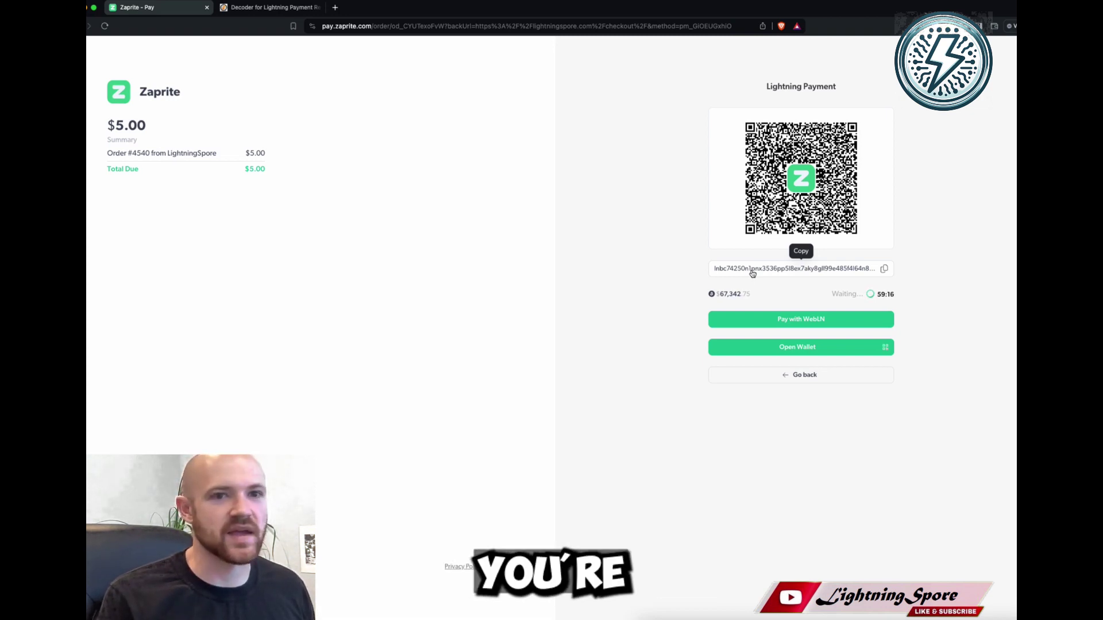
pyautogui.click(887, 272)
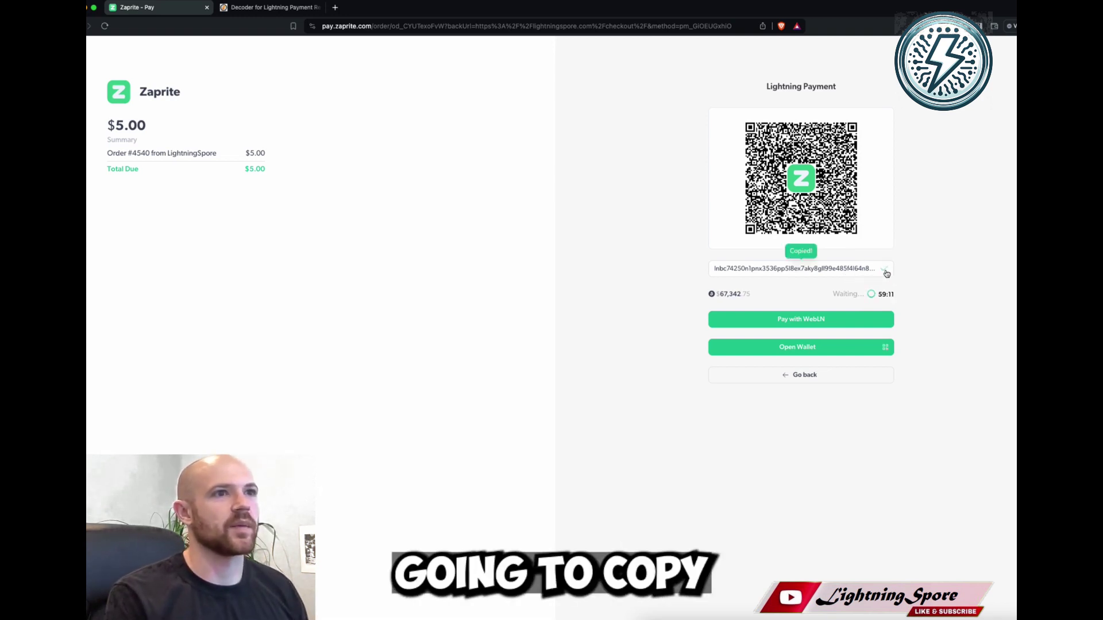
pyautogui.click(315, 8)
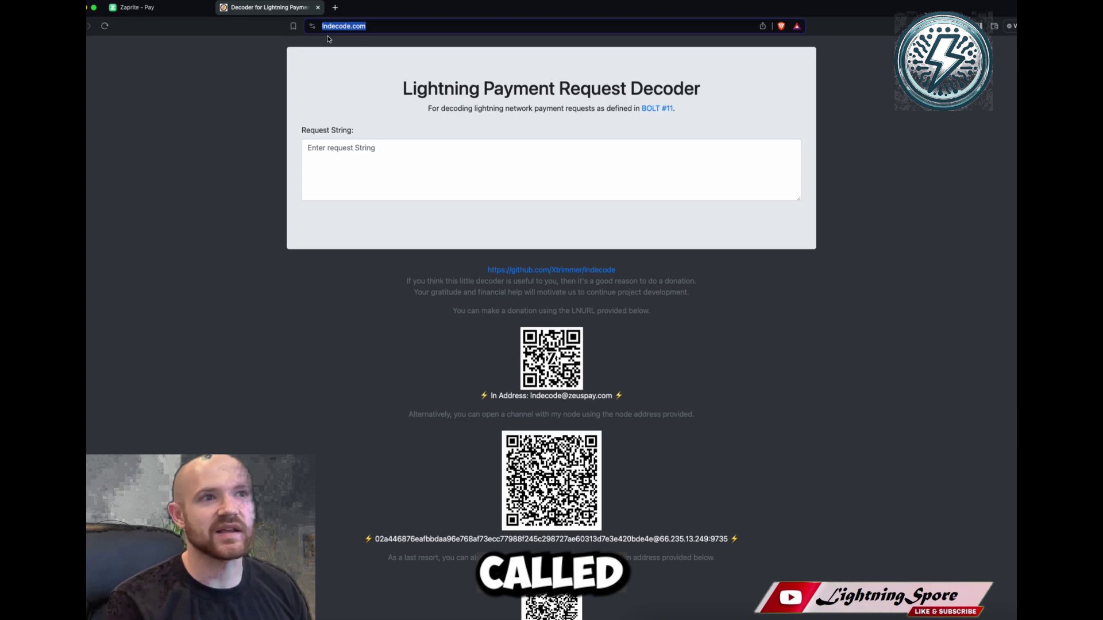
pyautogui.click(419, 172)
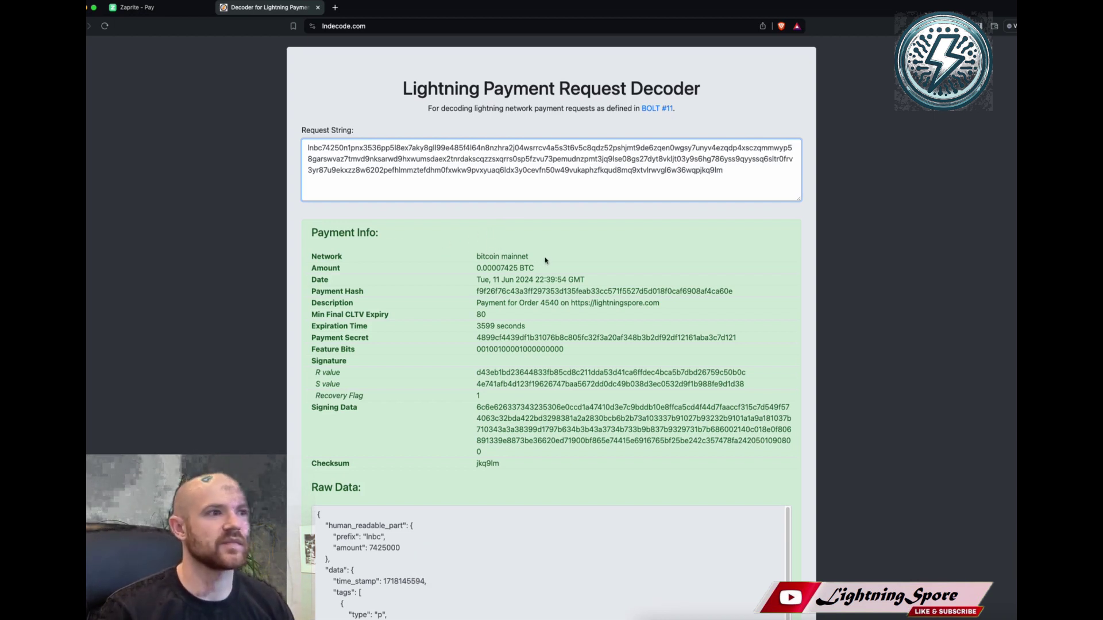
# Examine the decoded payment request, checking its request string, network, payment hash and raw data
pyautogui.moveTo(762, 176); pyautogui.dragTo(351, 141)
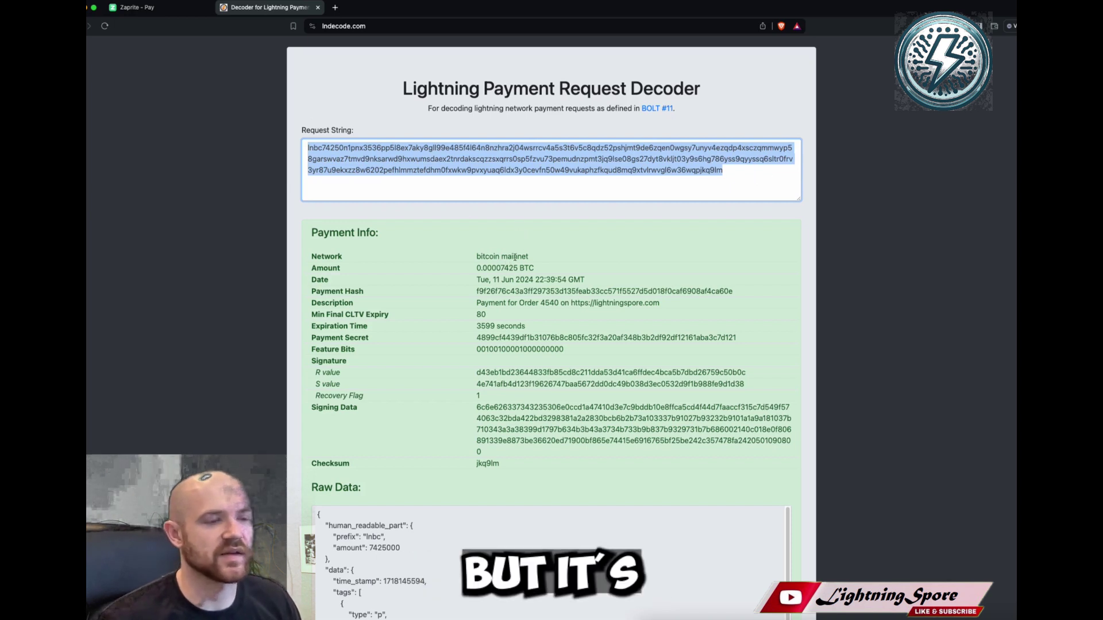
pyautogui.moveTo(533, 260); pyautogui.dragTo(476, 253)
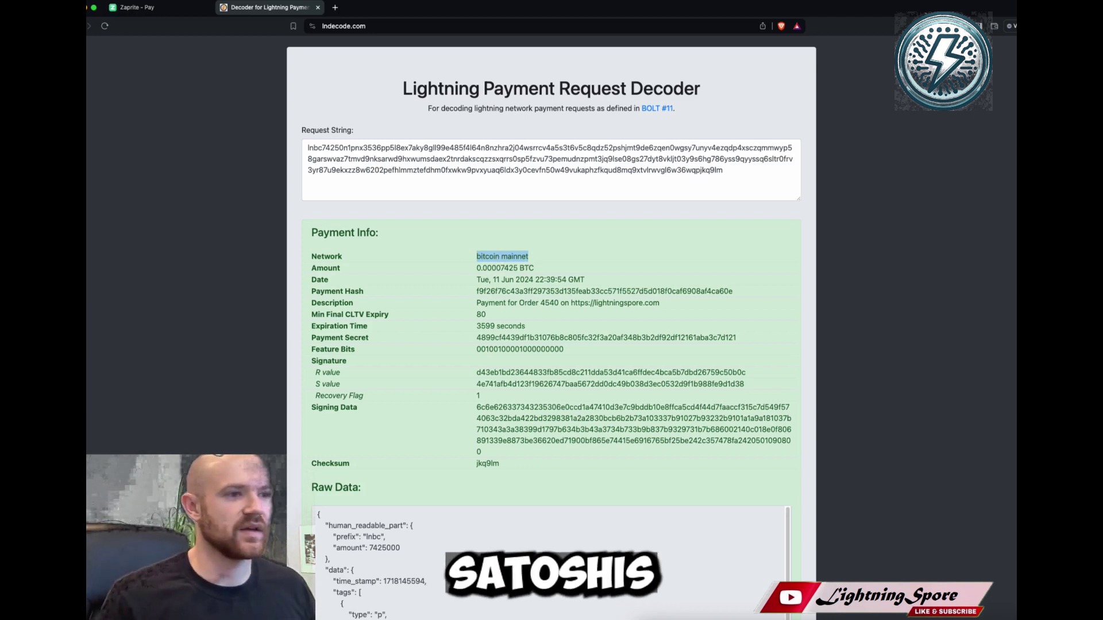
pyautogui.scroll(-1, 546, 290)
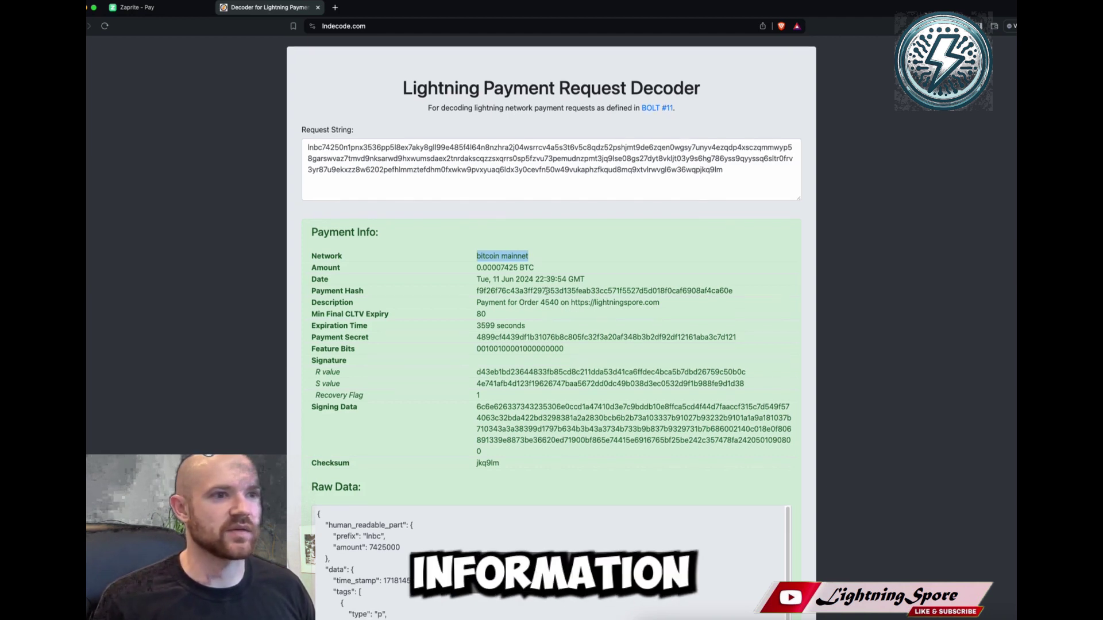
pyautogui.scroll(-1, 480, 275)
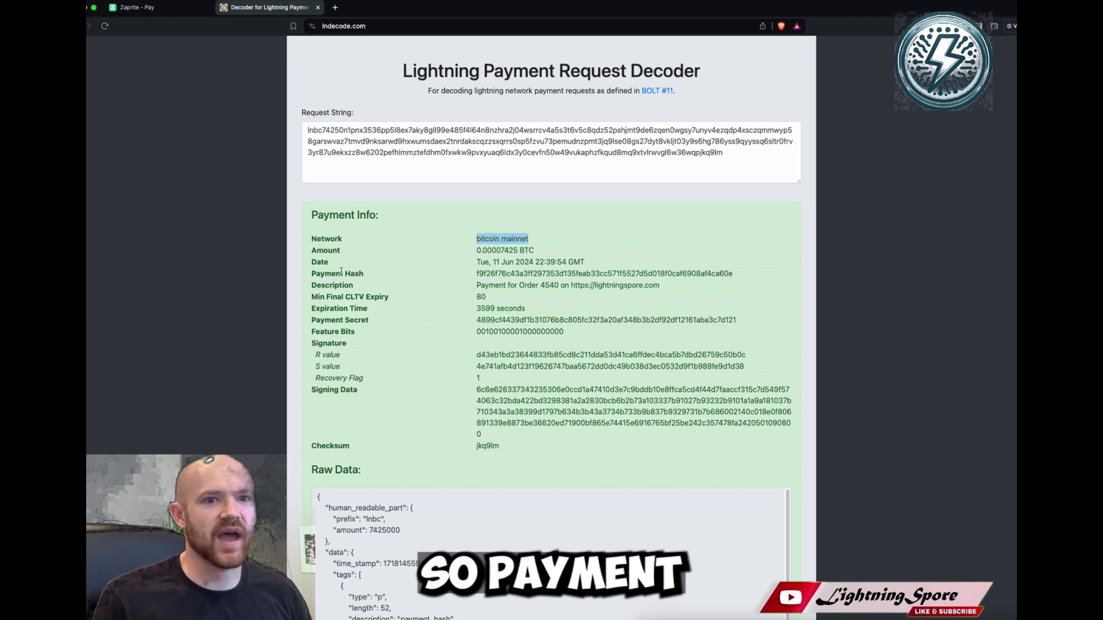
pyautogui.moveTo(341, 274); pyautogui.dragTo(536, 272)
pyautogui.doubleClick(535, 273)
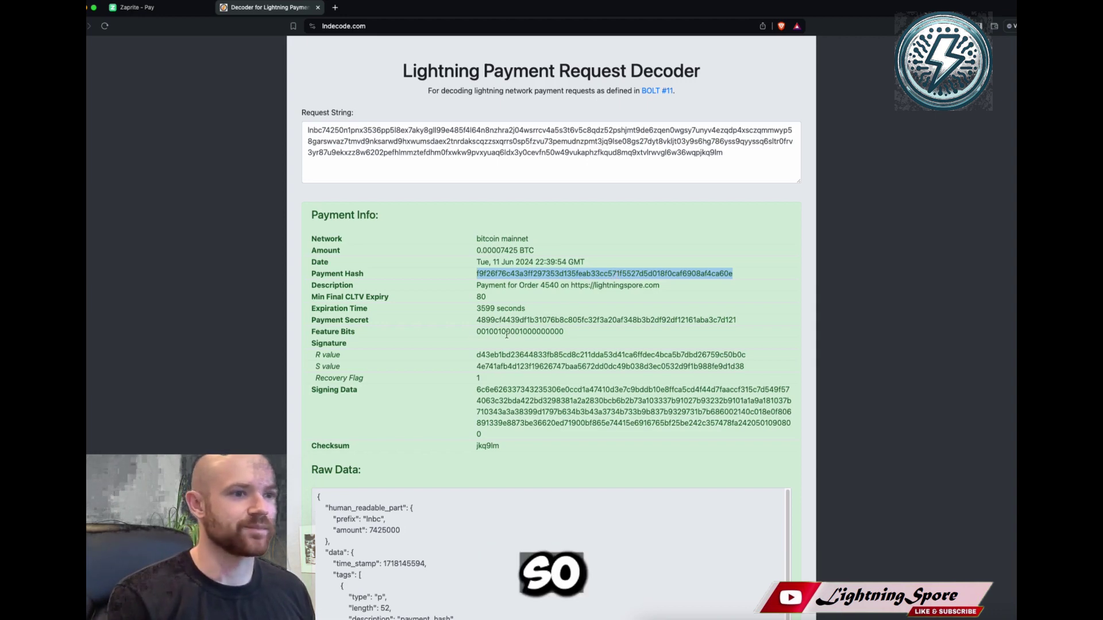
pyautogui.scroll(-3, 578, 339)
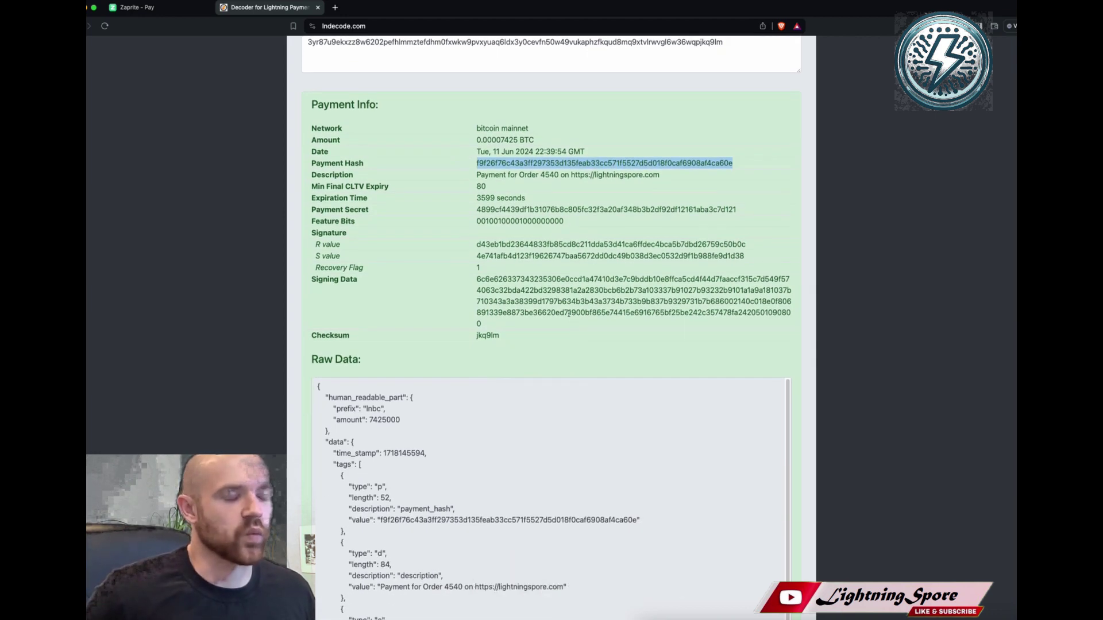
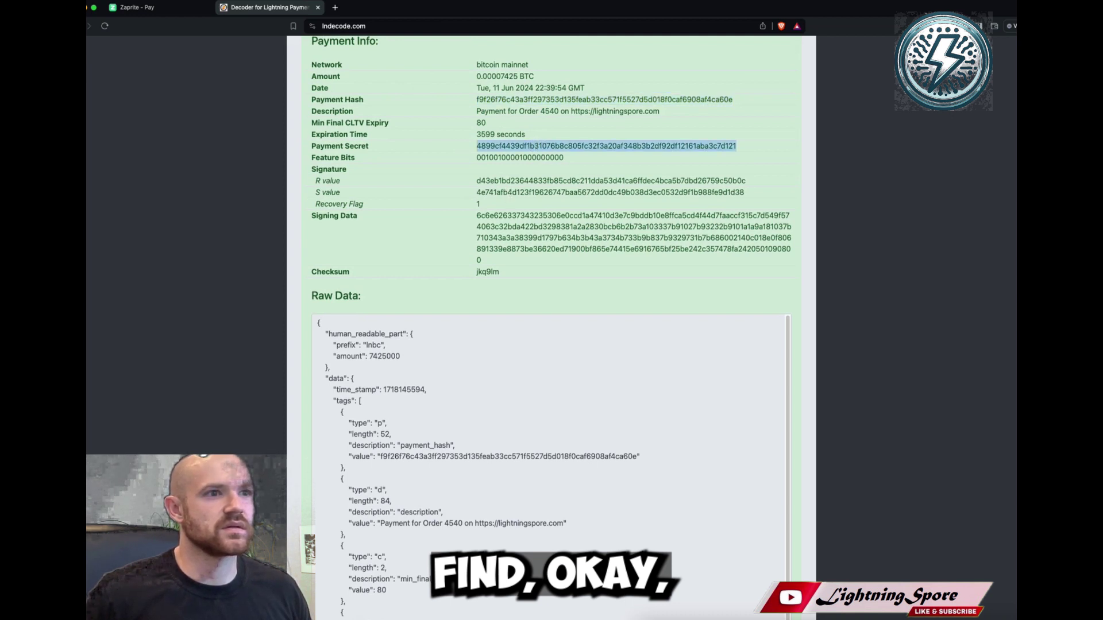
# Examine the payment secret, payment hash and raw data of the decoded invoice, and highlight its full request string
pyautogui.scroll(-10, 506, 248)
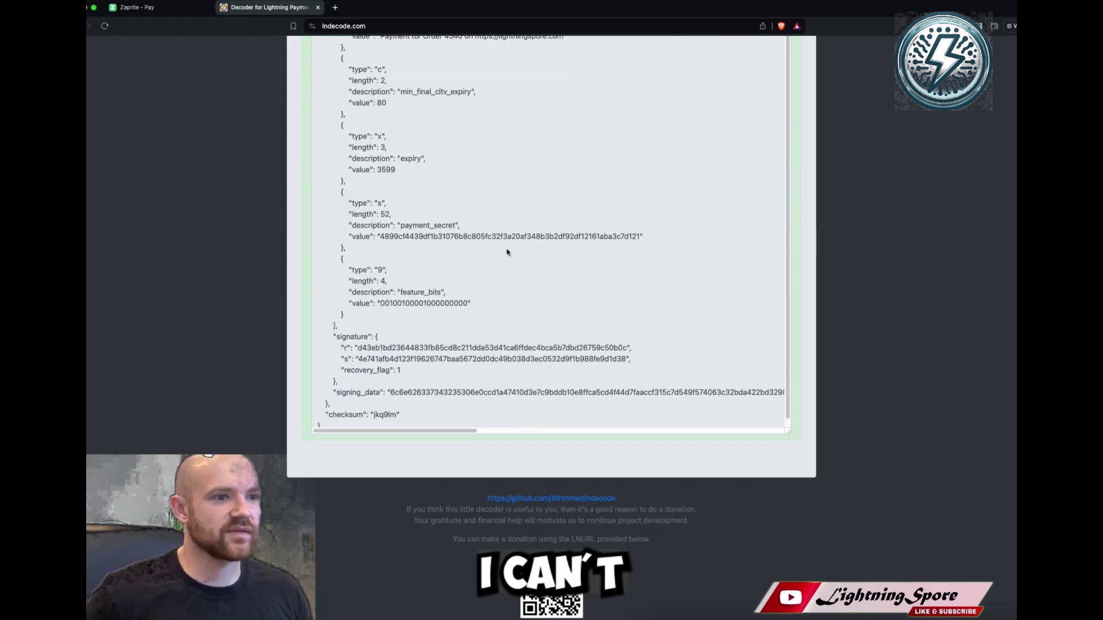
pyautogui.scroll(7, 507, 252)
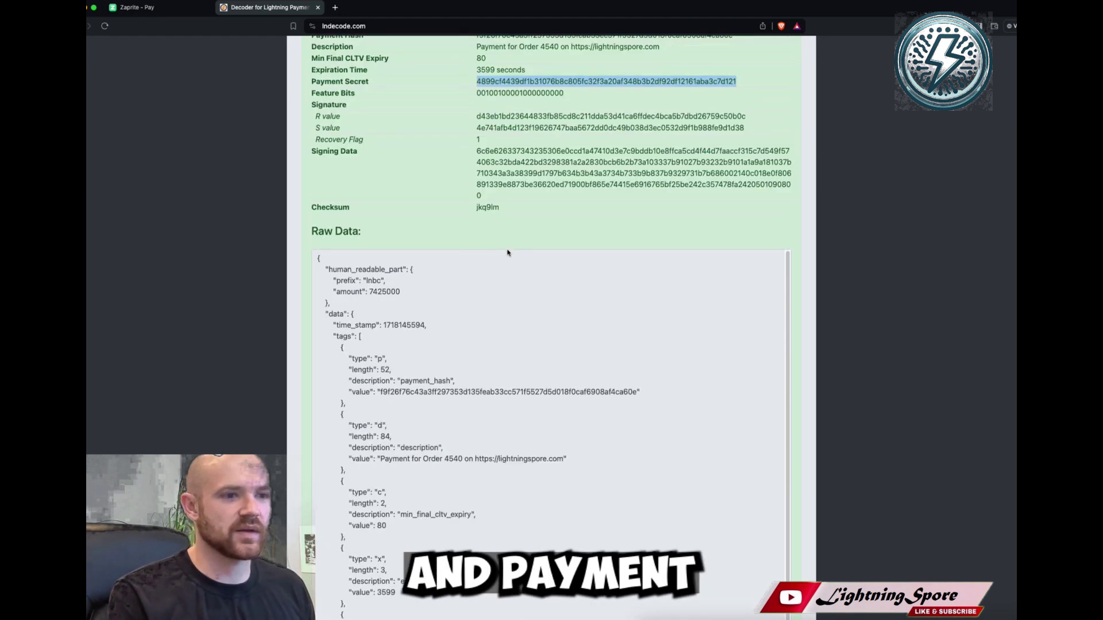
pyautogui.scroll(1, 507, 251)
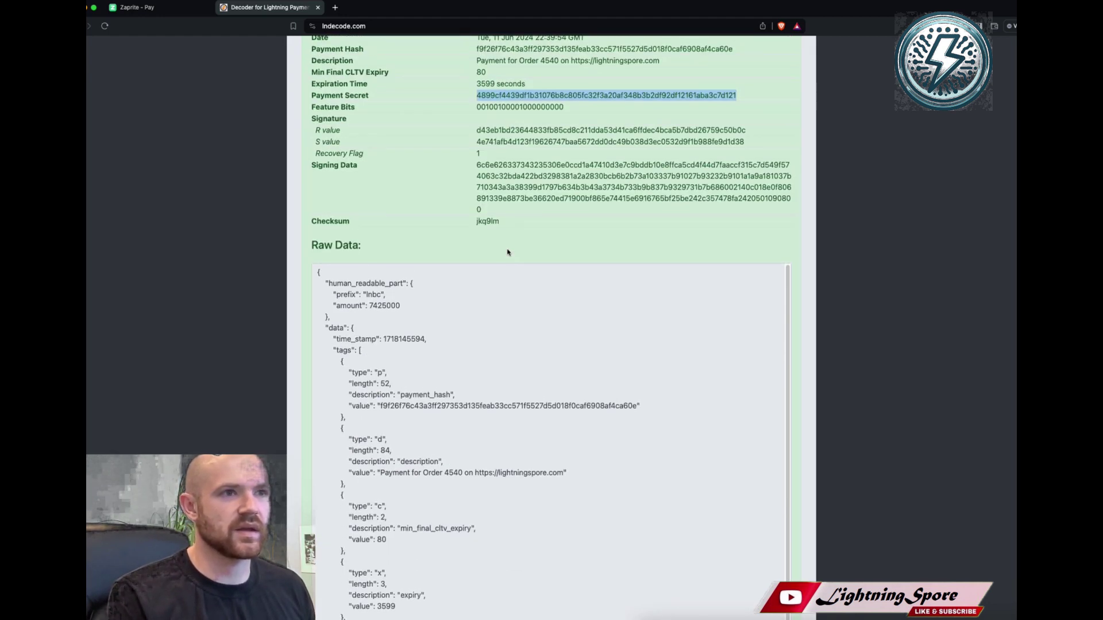
pyautogui.scroll(8, 454, 224)
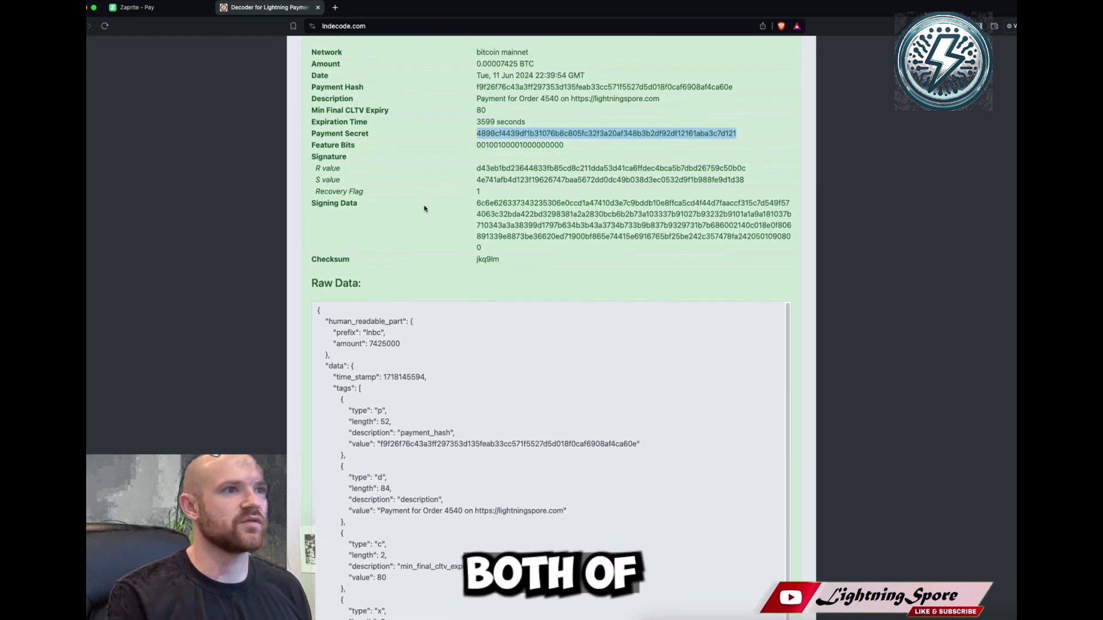
pyautogui.scroll(8, 437, 207)
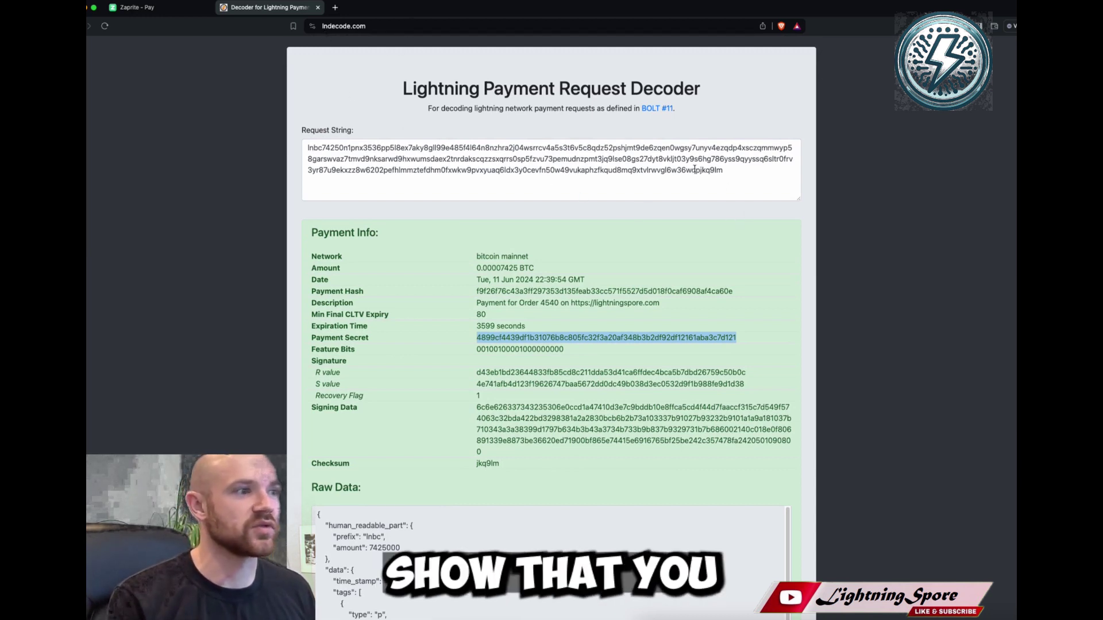
pyautogui.moveTo(730, 171); pyautogui.dragTo(345, 111)
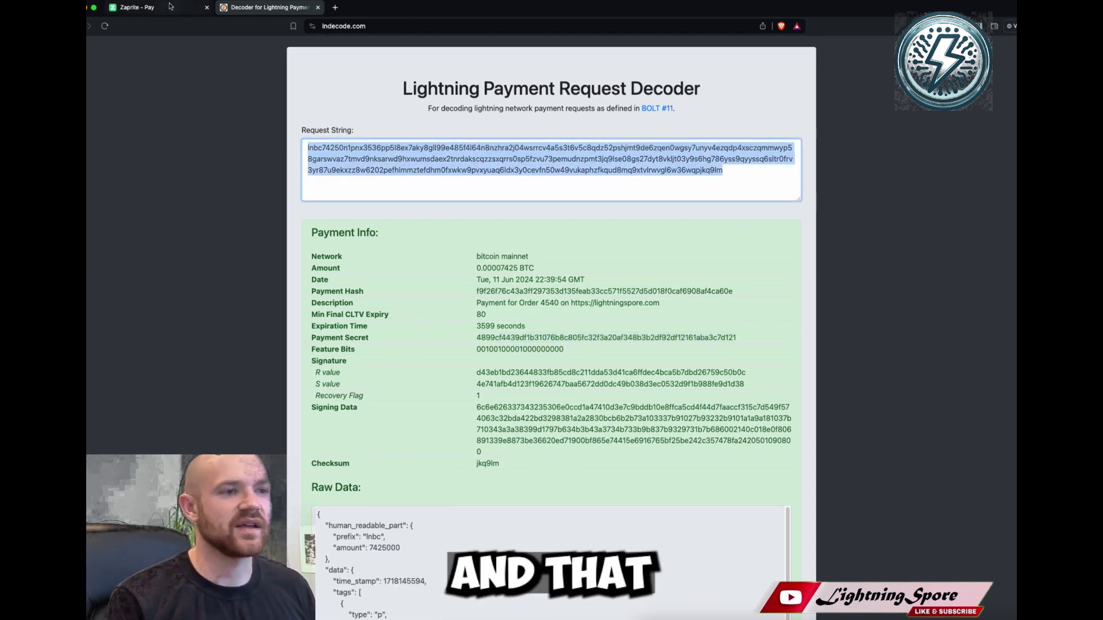
pyautogui.click(484, 158)
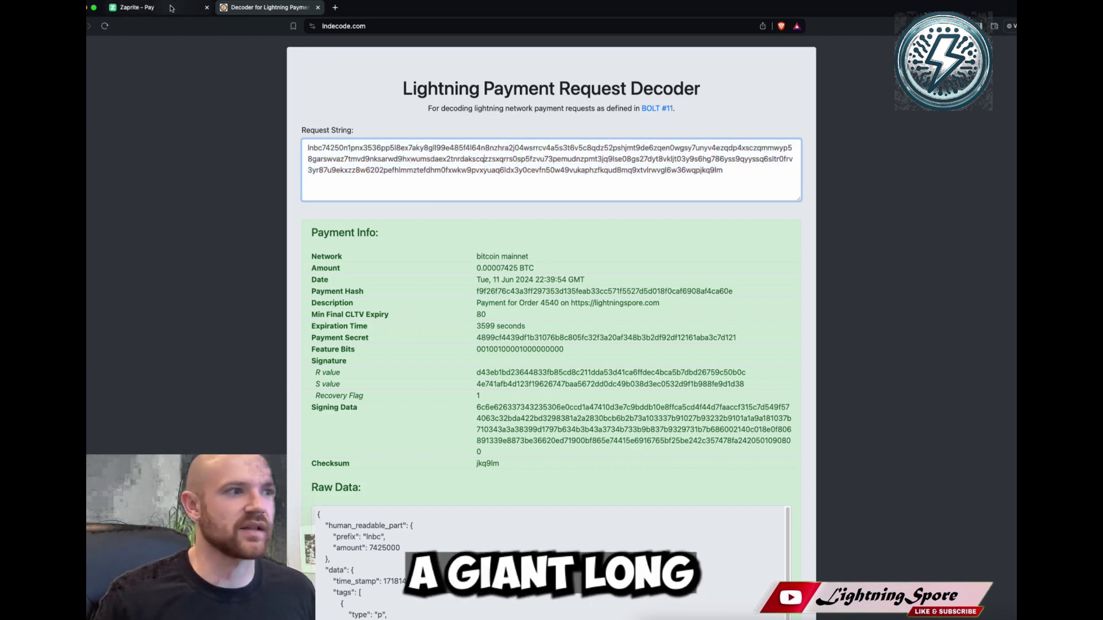
pyautogui.tripleClick(615, 177)
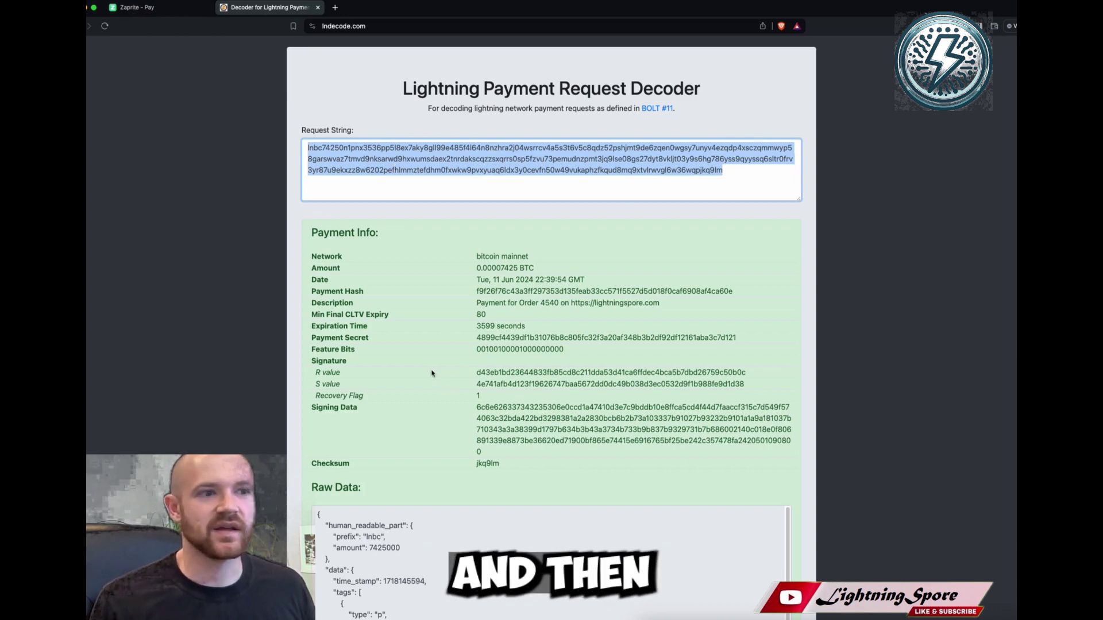
# Return to the Zaprite payment page and open the Bitcoin balance page in Cash App on the phone
pyautogui.click(184, 9)
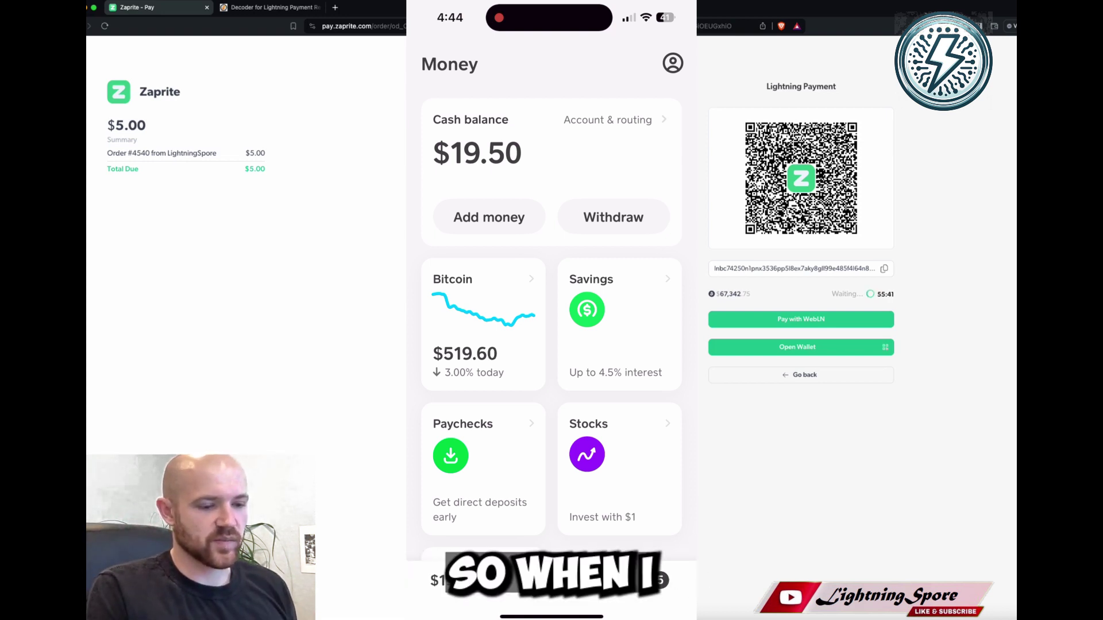
pyautogui.click(480, 322)
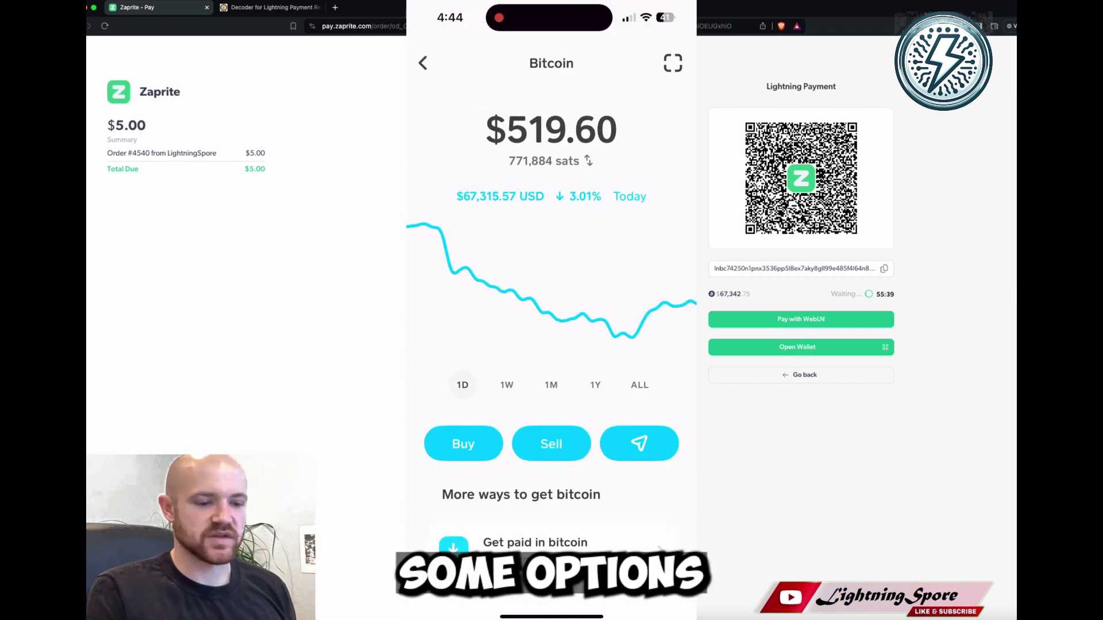
pyautogui.scroll(-5, 551, 310)
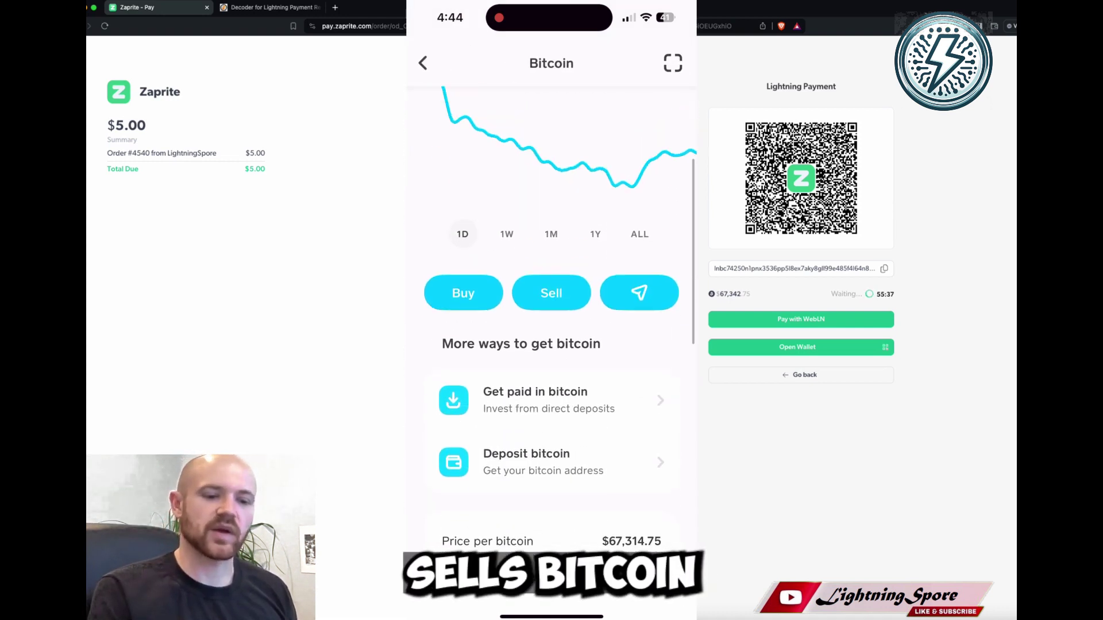
pyautogui.scroll(5, 551, 310)
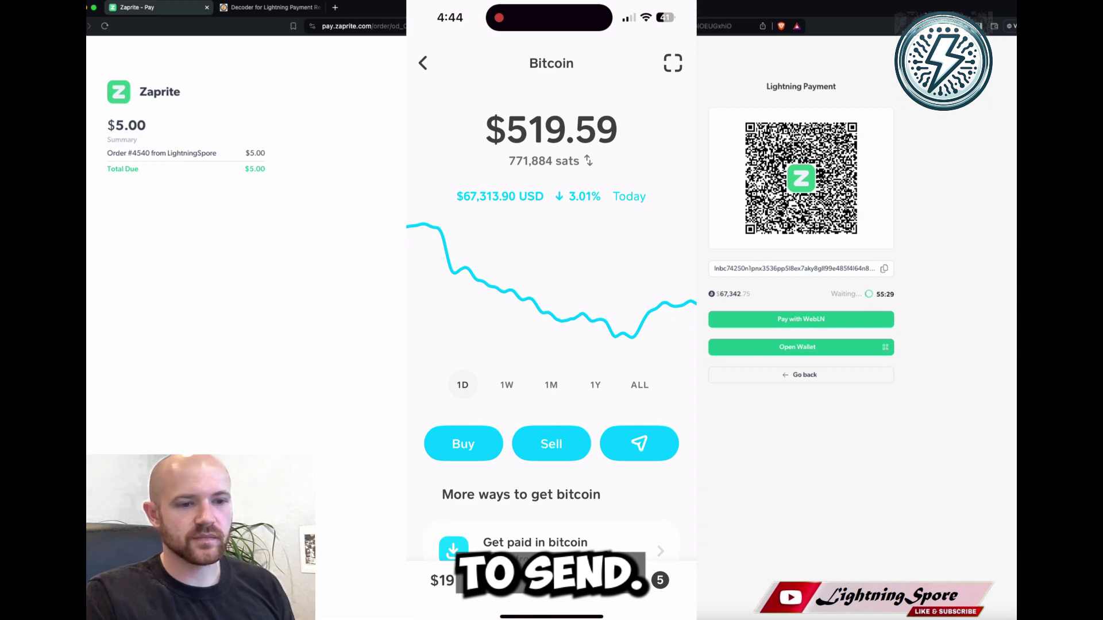
# Send bitcoin by scanning the invoice's QR code, pay the 7,425 sats, and review the order confirmation in the store
pyautogui.click(639, 444)
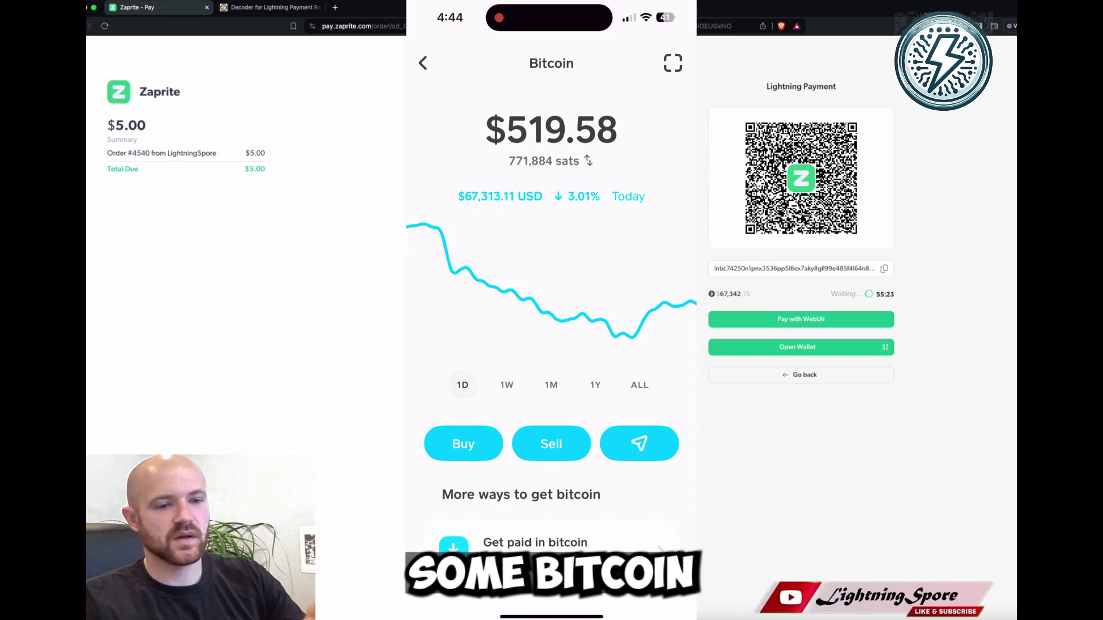
pyautogui.click(639, 444)
pyautogui.click(551, 487)
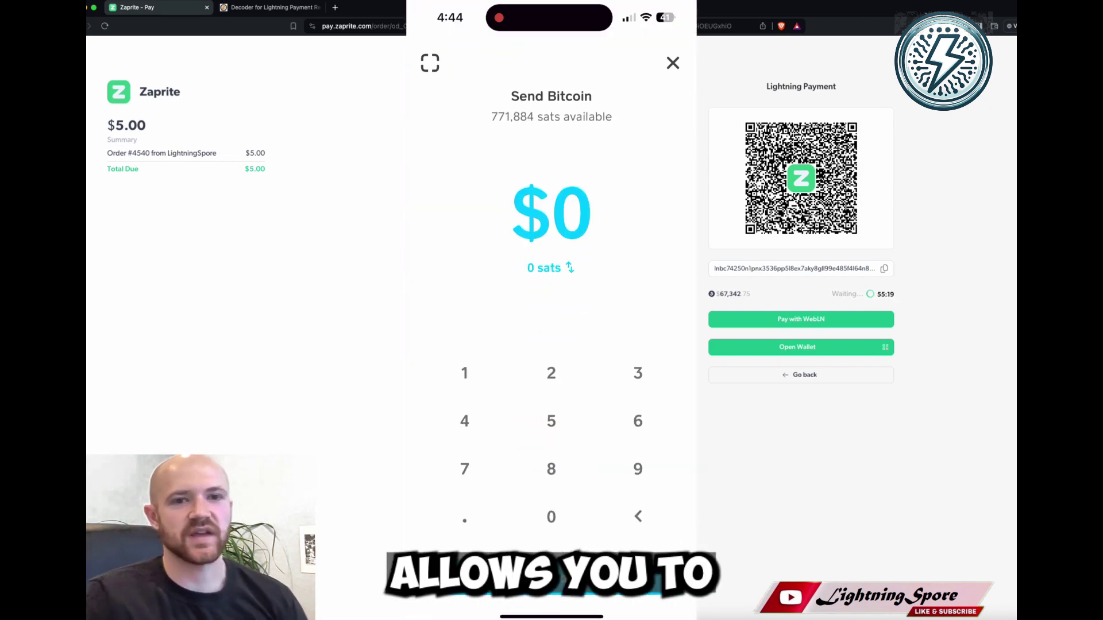
pyautogui.click(430, 62)
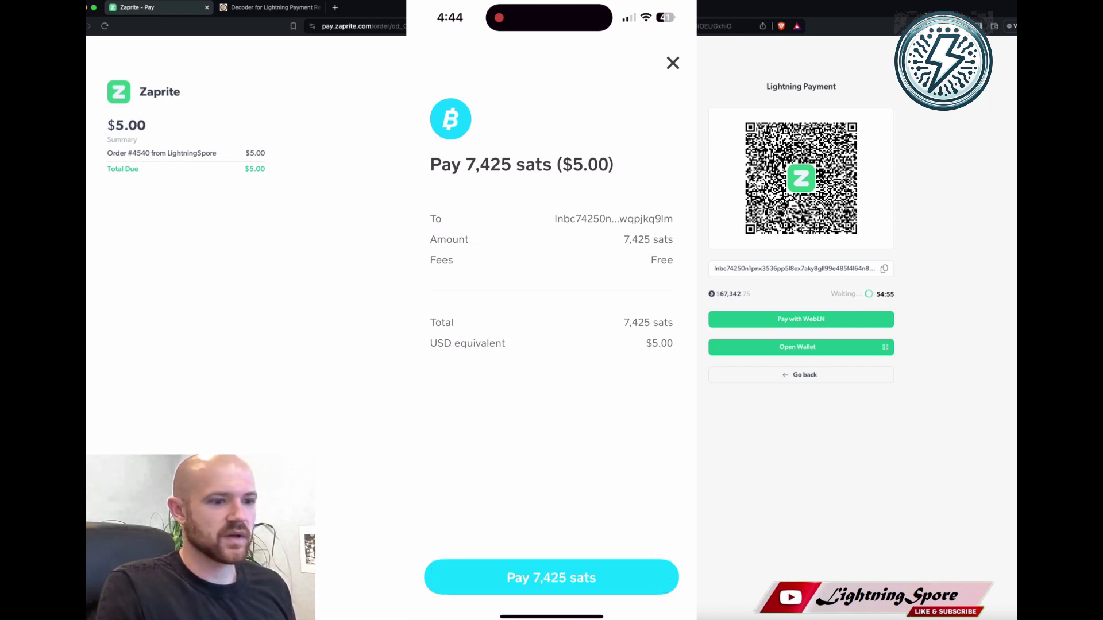
pyautogui.click(552, 577)
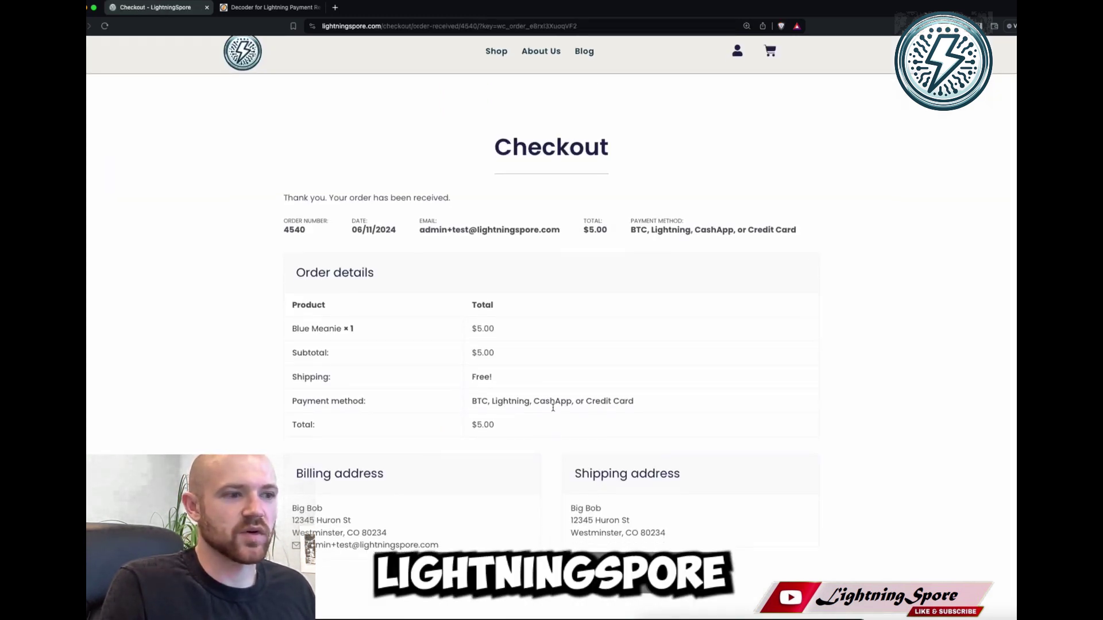
pyautogui.scroll(-4, 554, 408)
pyautogui.scroll(4, 557, 405)
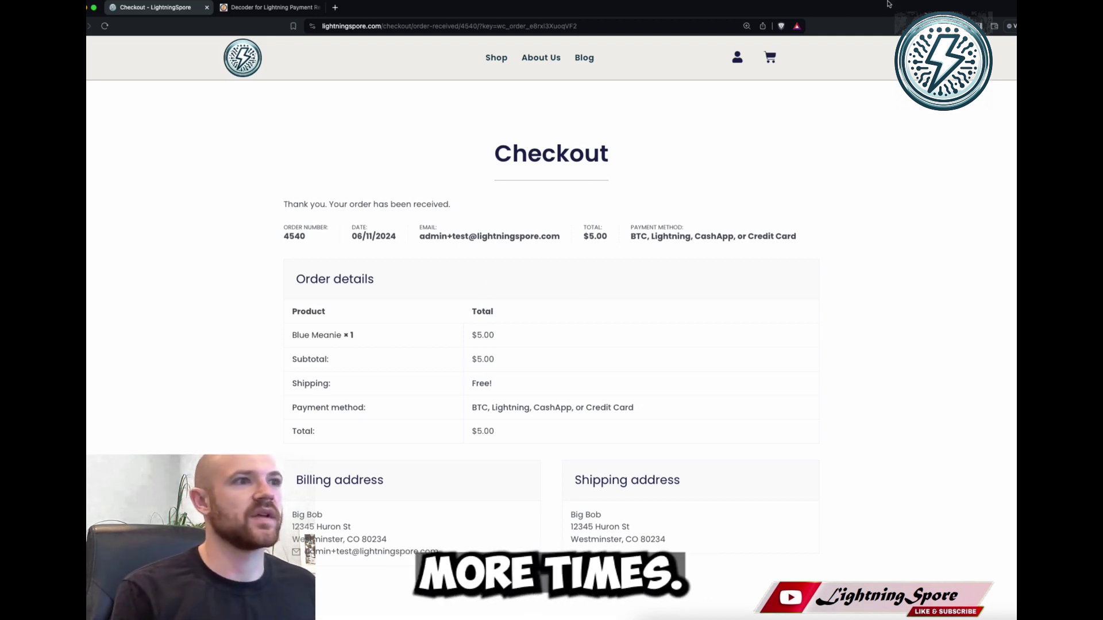
# Add the Jar Lids – Wide Mouth product from the store's shop page to the cart
pyautogui.click(498, 58)
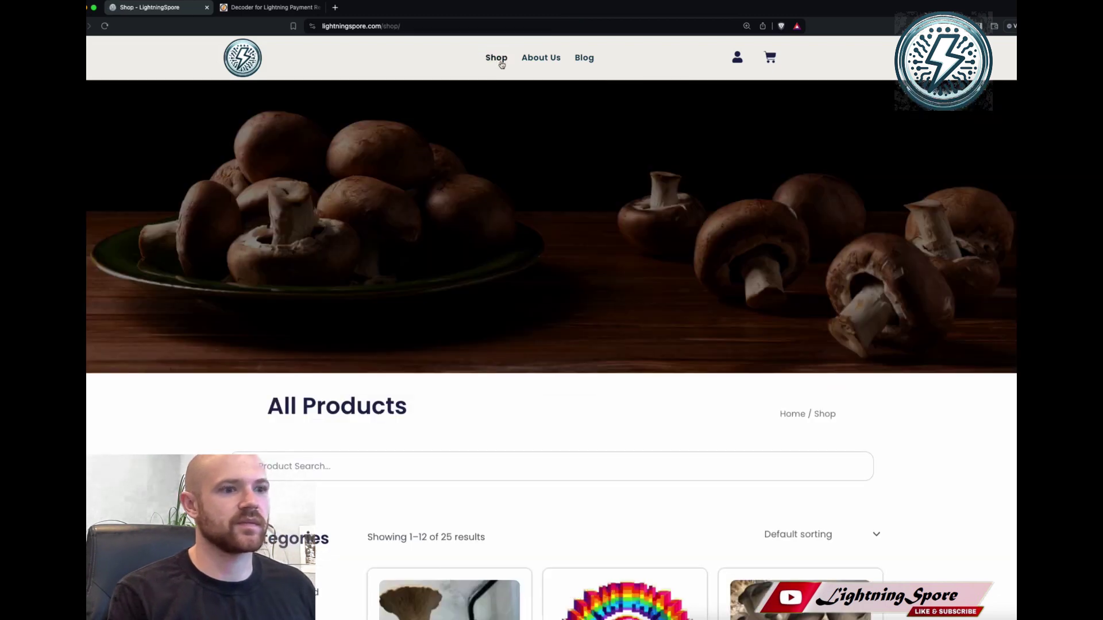
pyautogui.scroll(-5, 513, 176)
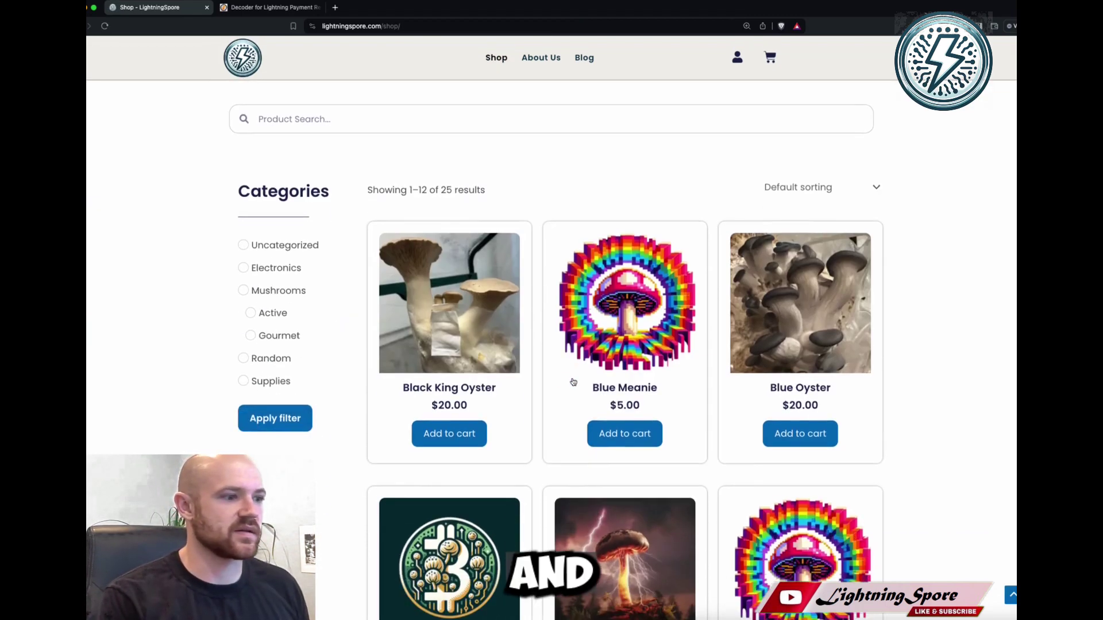
pyautogui.scroll(-6, 572, 382)
pyautogui.scroll(-5, 756, 390)
pyautogui.scroll(-4, 760, 387)
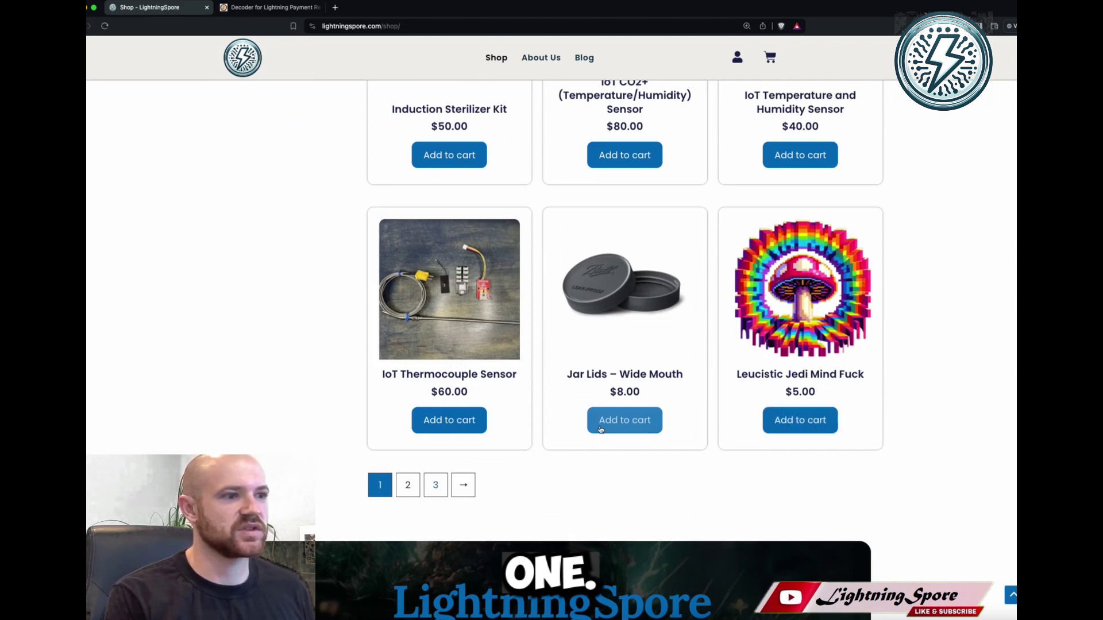
pyautogui.click(624, 420)
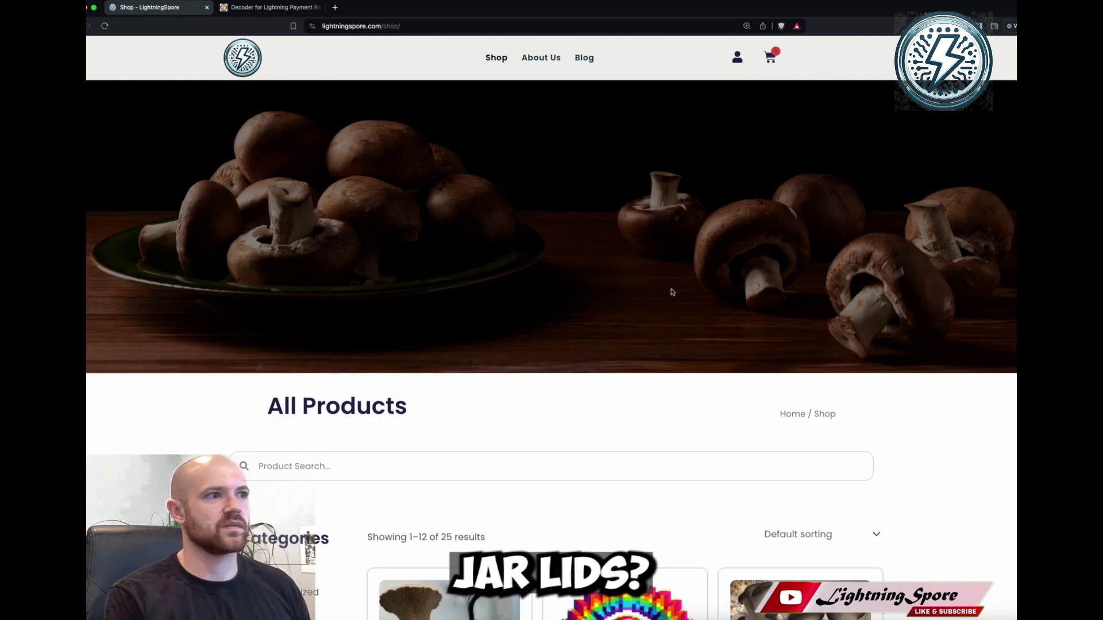
# Check out the jar lids with the prefilled billing details and place the order with the Zaprite-powered payment method
pyautogui.click(773, 60)
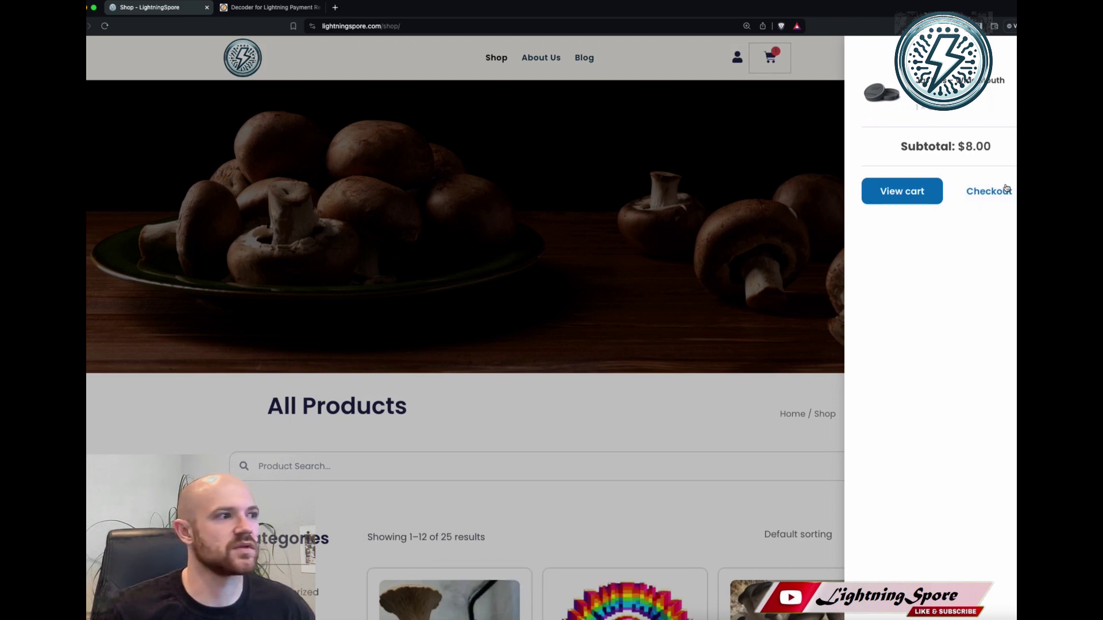
pyautogui.click(968, 202)
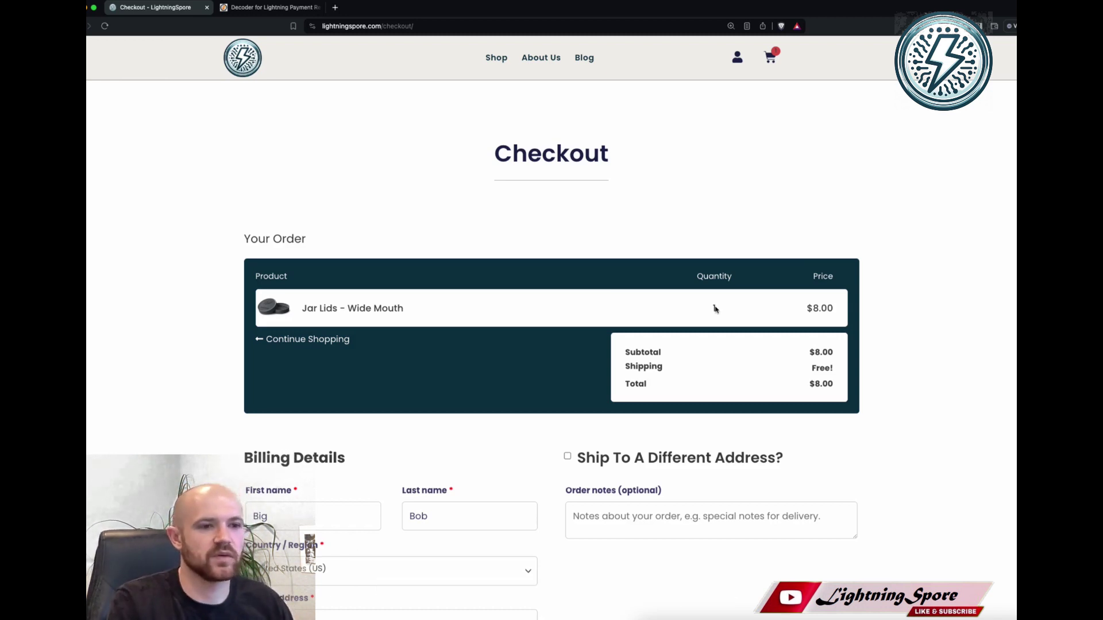
pyautogui.scroll(-8, 636, 353)
pyautogui.scroll(6, 326, 266)
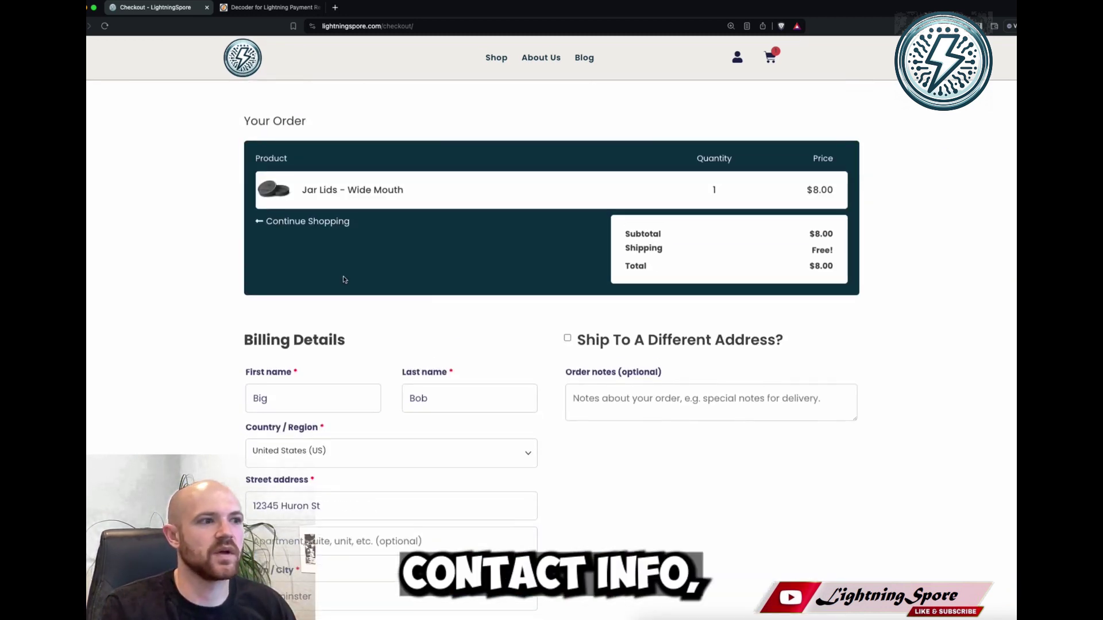
pyautogui.scroll(2, 344, 280)
pyautogui.scroll(-8, 381, 290)
pyautogui.scroll(-7, 411, 298)
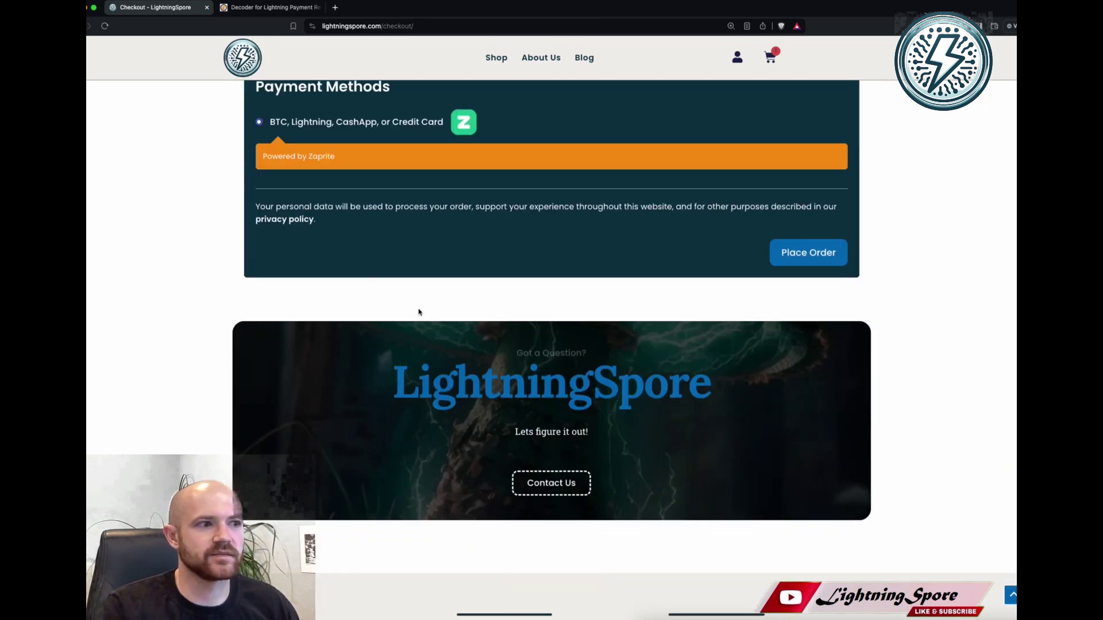
pyautogui.scroll(4, 247, 264)
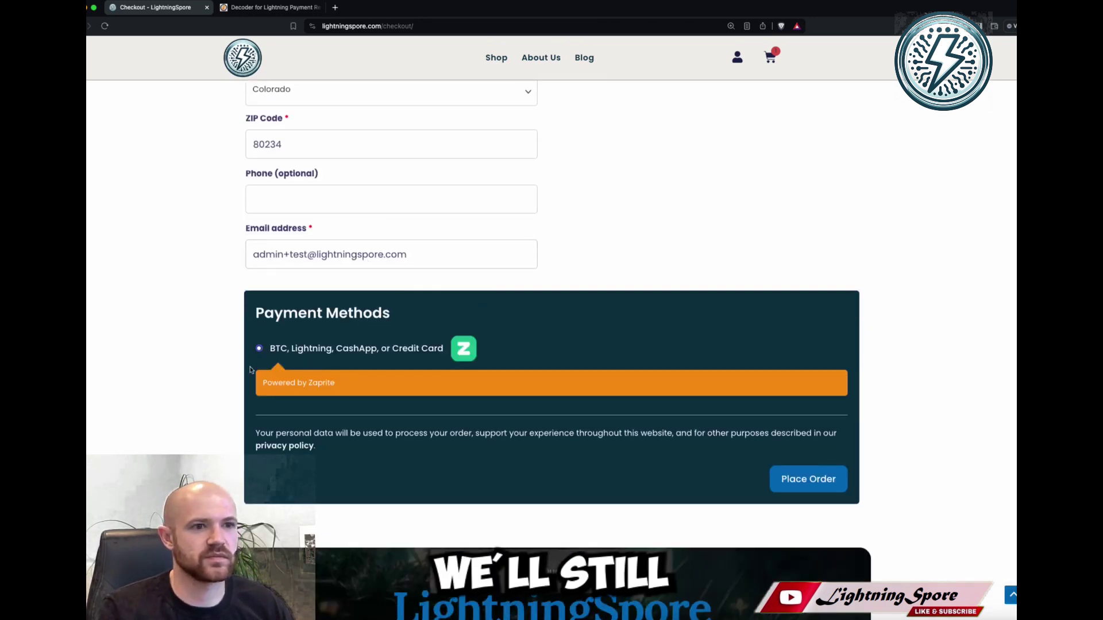
pyautogui.click(795, 480)
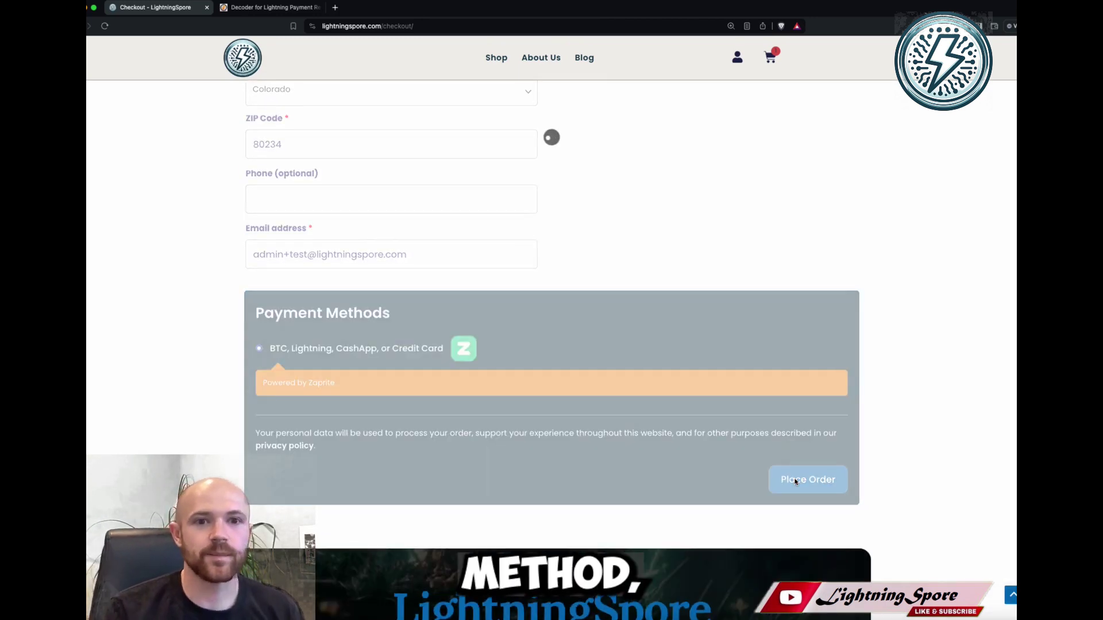
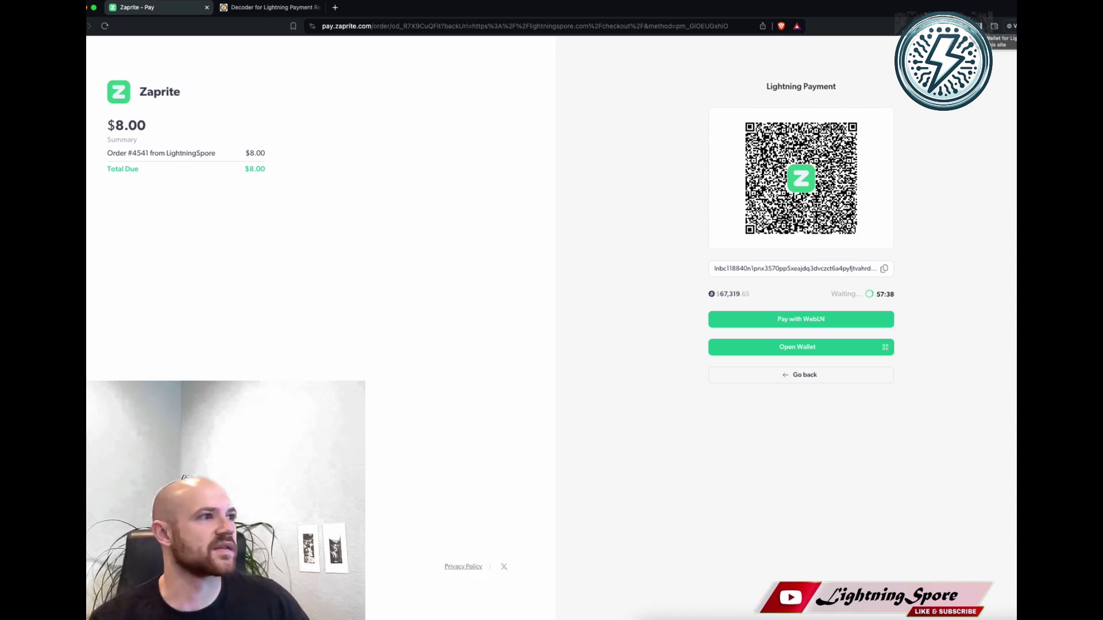
# Check the balance and recent transactions in the browser wallet extension, leaving its one-click payments budget settings unsaved
pyautogui.click(980, 26)
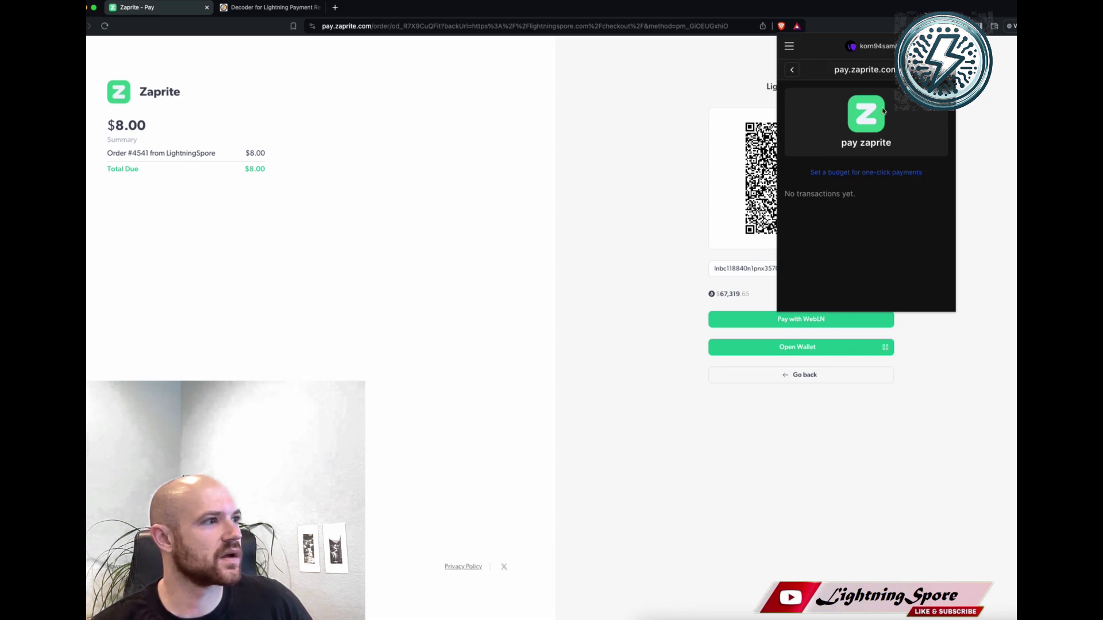
pyautogui.click(865, 172)
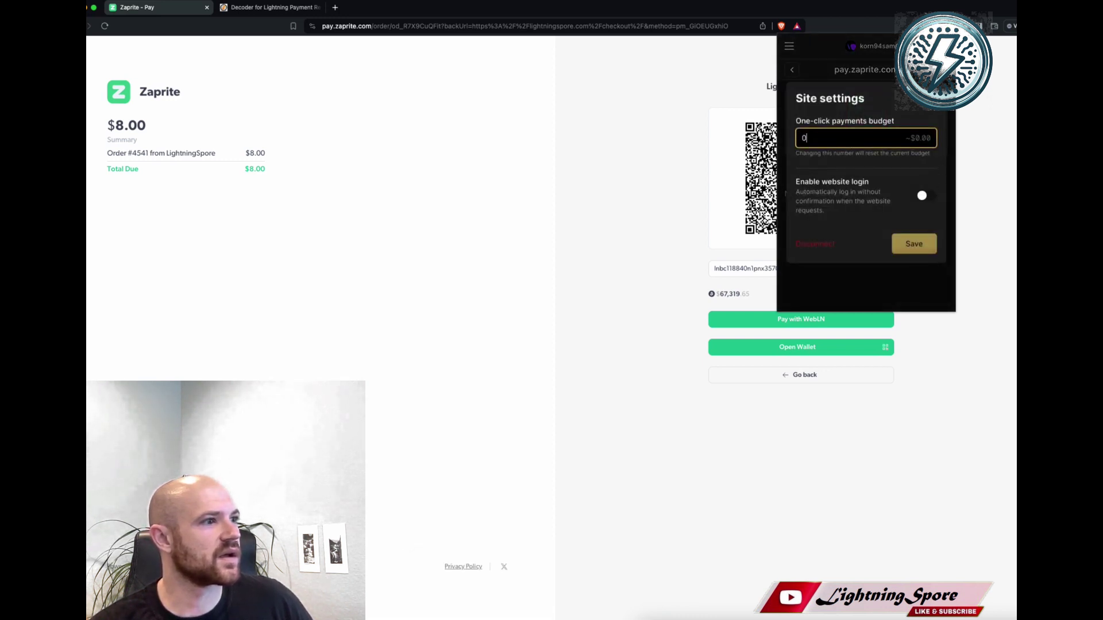
pyautogui.press('Escape')
pyautogui.click(792, 69)
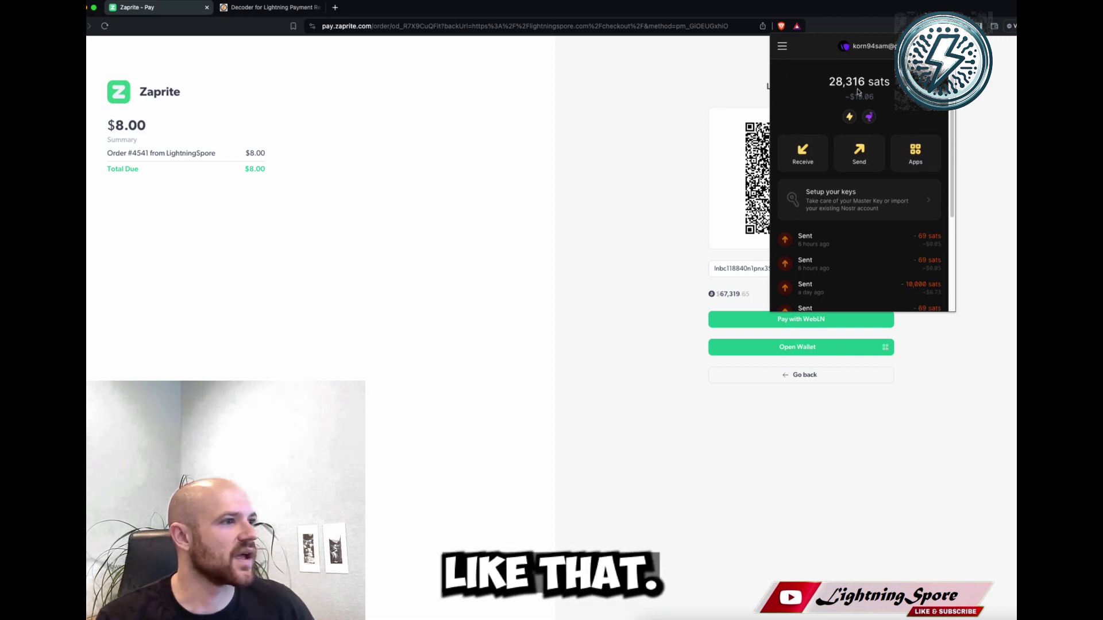
pyautogui.click(653, 143)
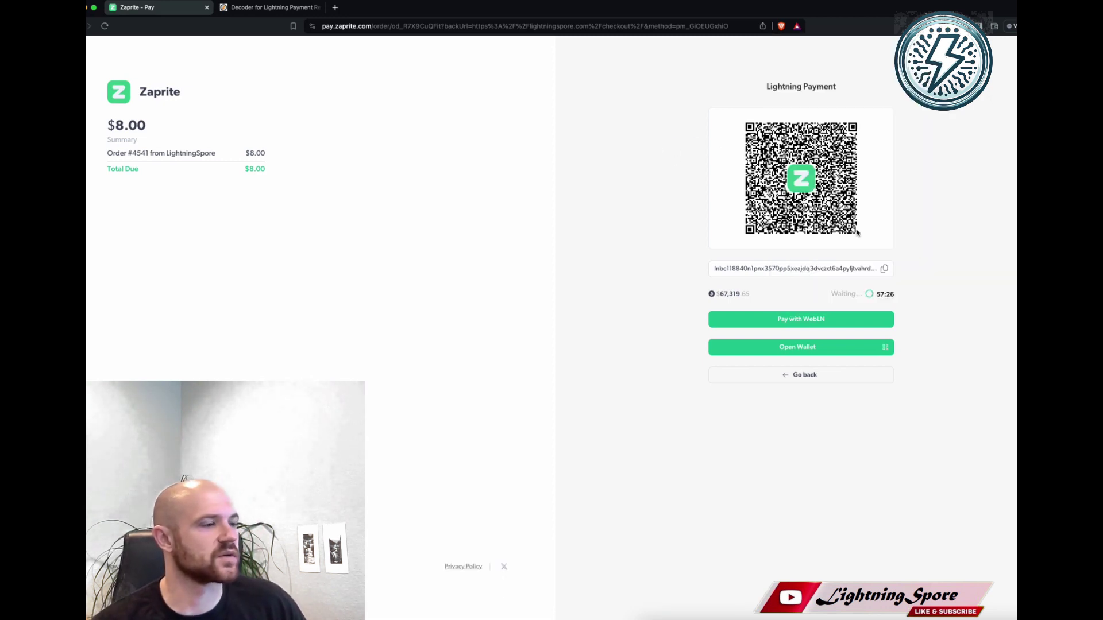
# Copy the $8.00 order's Lightning invoice and enter it as the send recipient in the browser wallet extension
pyautogui.click(885, 273)
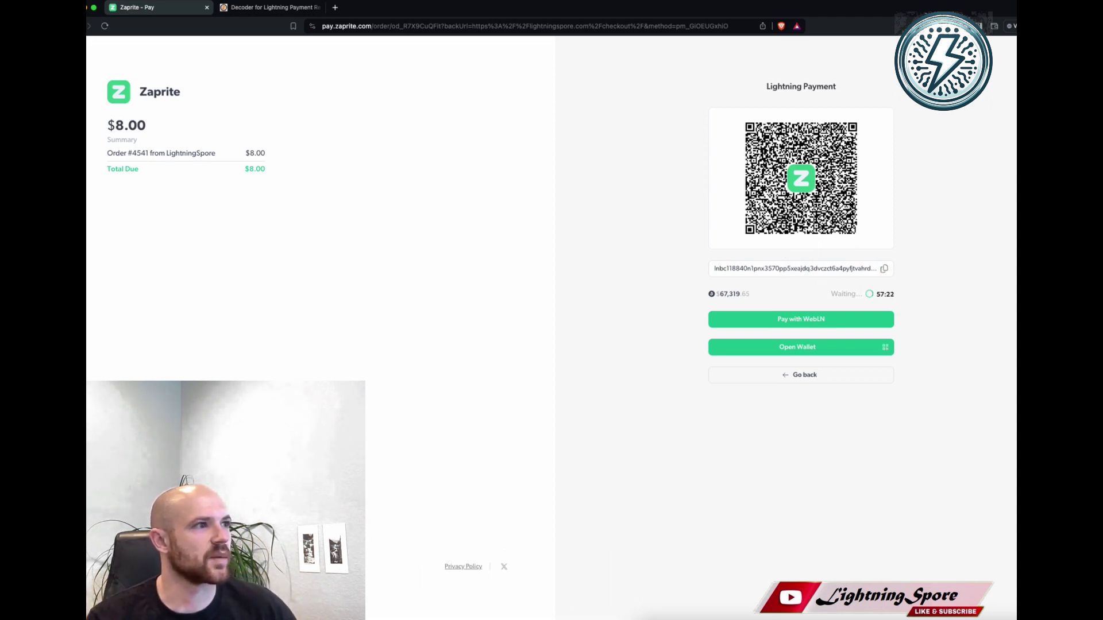
pyautogui.click(948, 26)
pyautogui.click(793, 73)
pyautogui.click(859, 154)
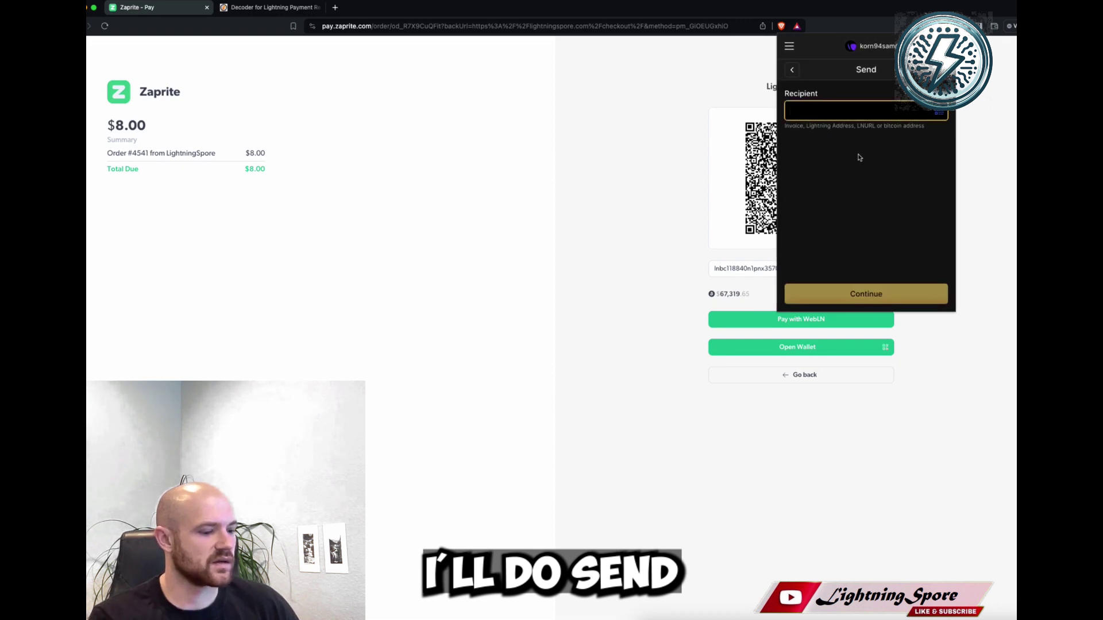
pyautogui.press('super+v')
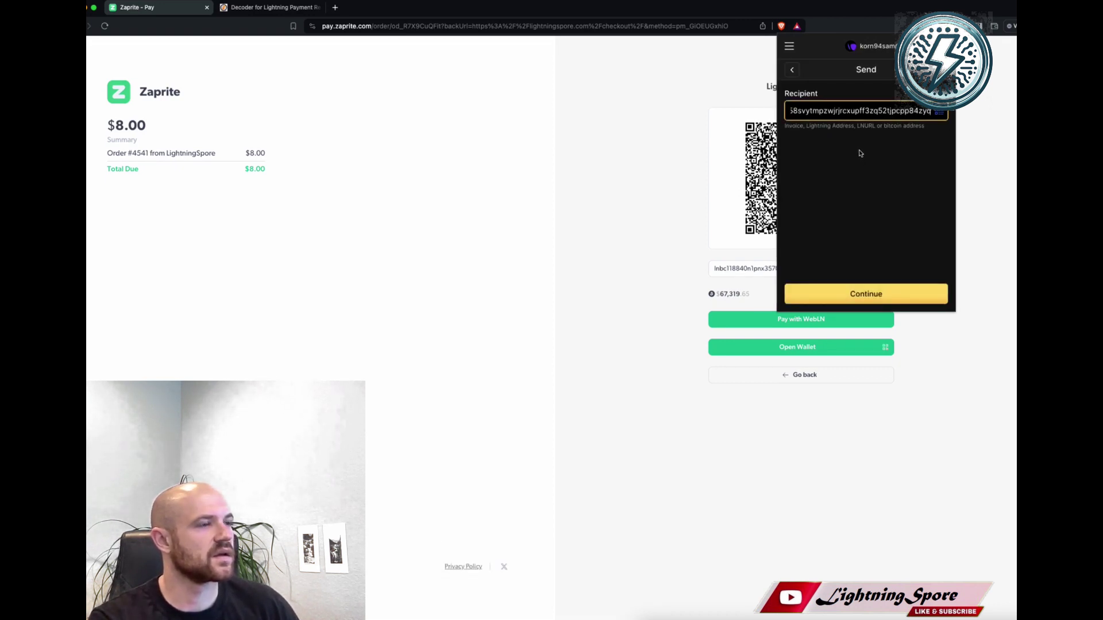
pyautogui.press('super+a')
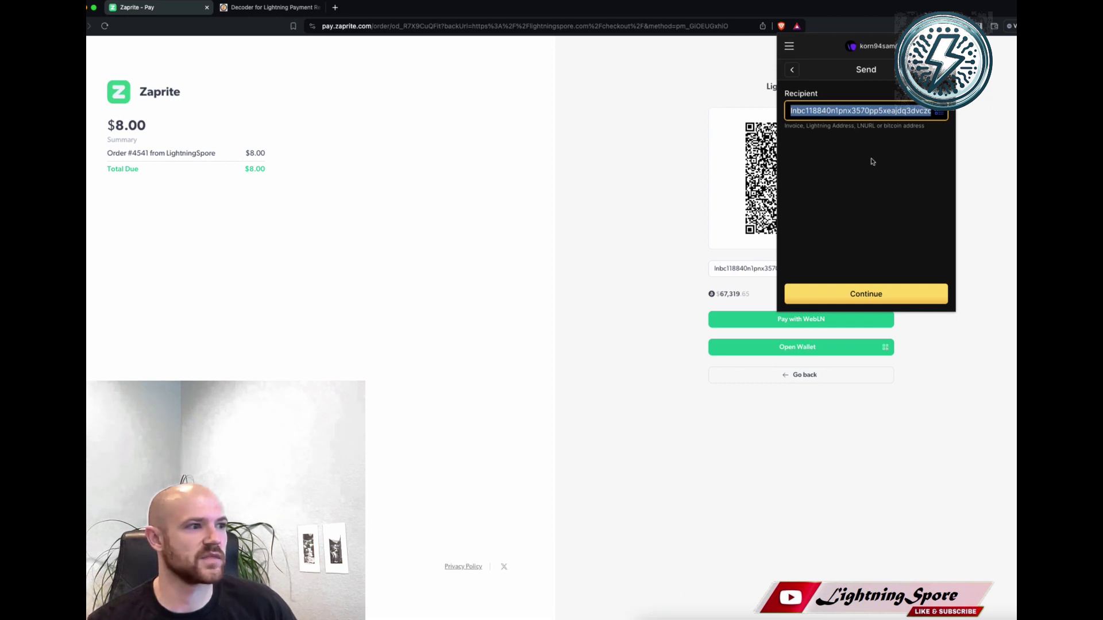
# Review and approve the 11,884 sats payment for the jar lids order in the wallet
pyautogui.click(865, 294)
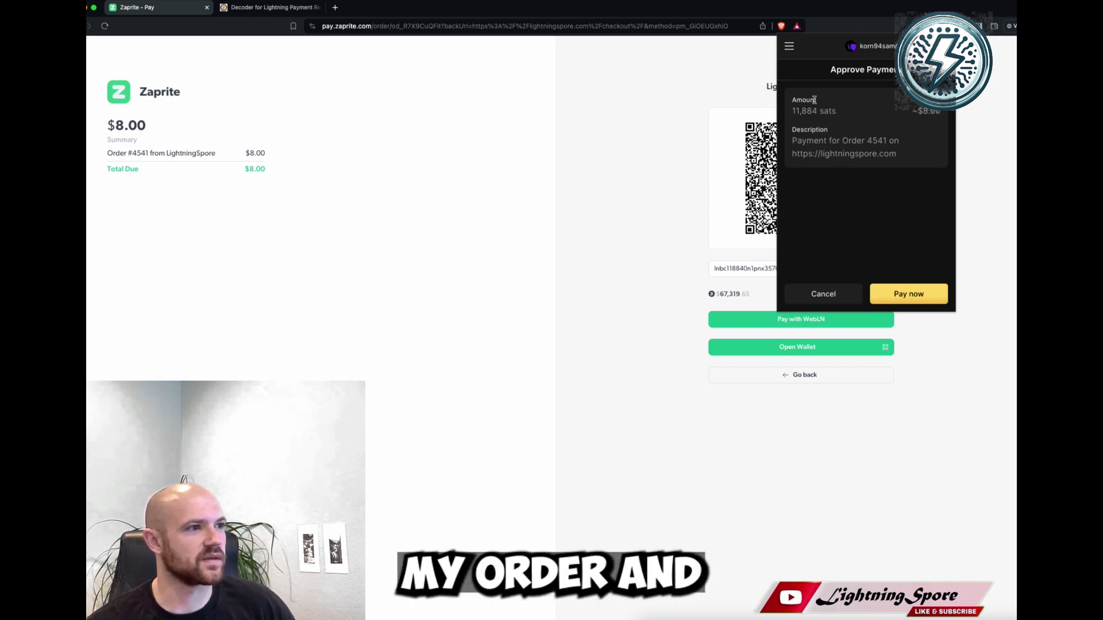
pyautogui.click(913, 296)
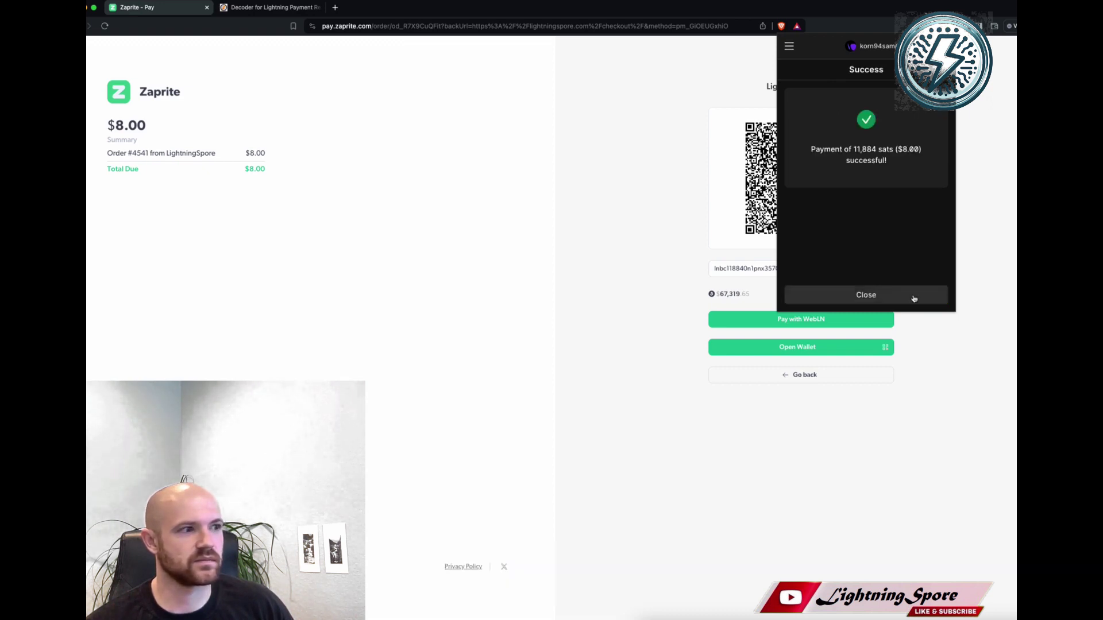
pyautogui.click(914, 296)
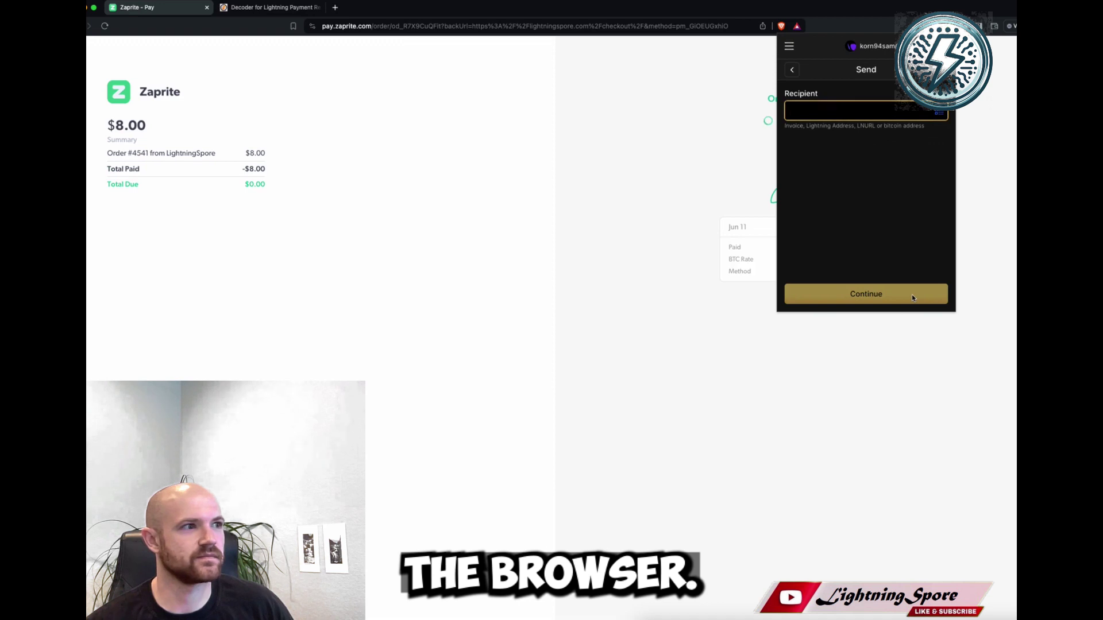
# Return to the store page and review the order confirmation for the jar lids
pyautogui.click(686, 259)
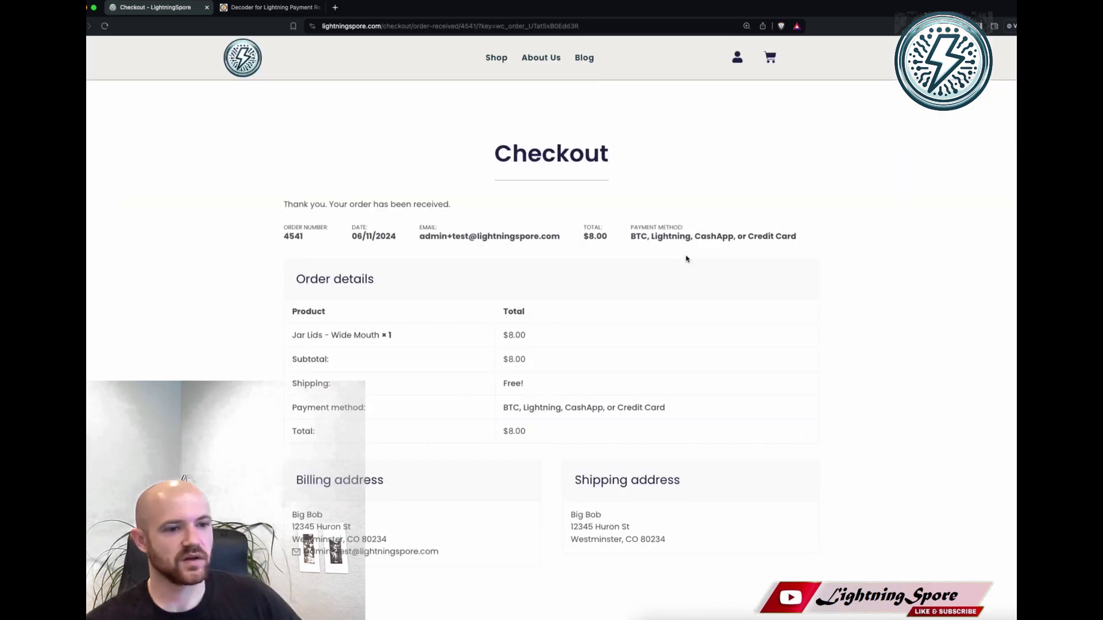
pyautogui.scroll(-3, 663, 230)
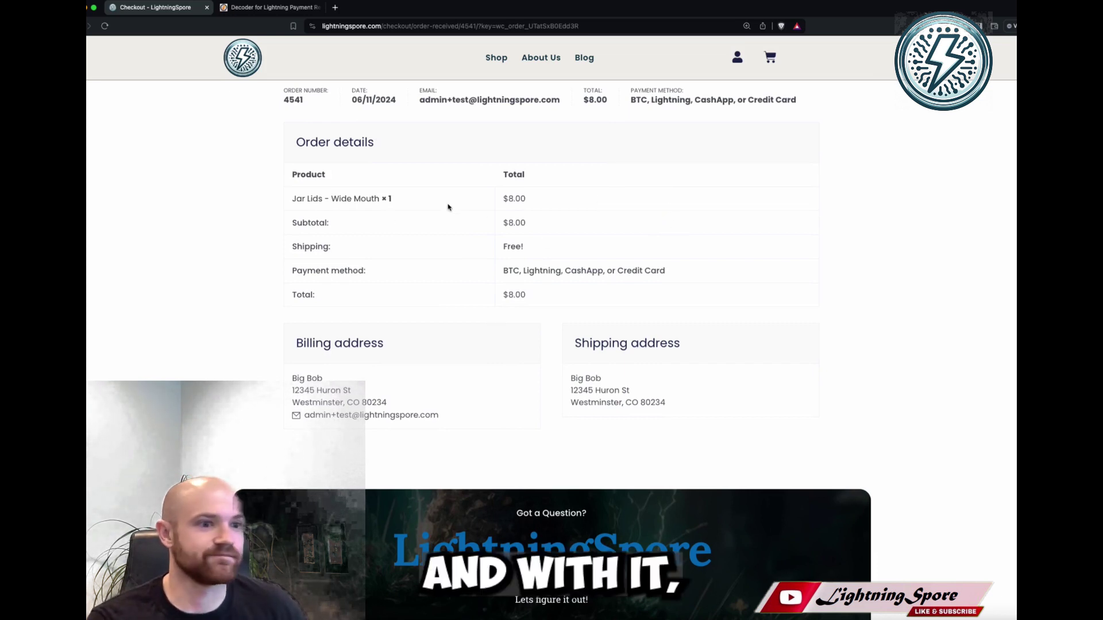
pyautogui.scroll(3, 452, 218)
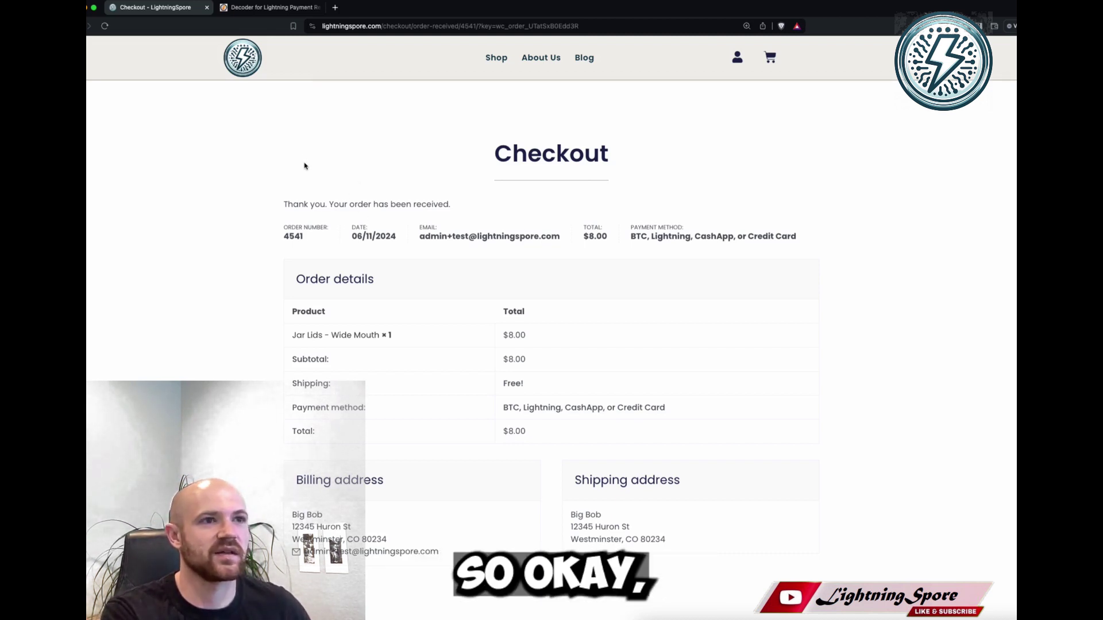
# Open pollofeed.com in a new tab, look through its Cash App instructions and feed invoice, and dismiss the invoice
pyautogui.press('super+t')
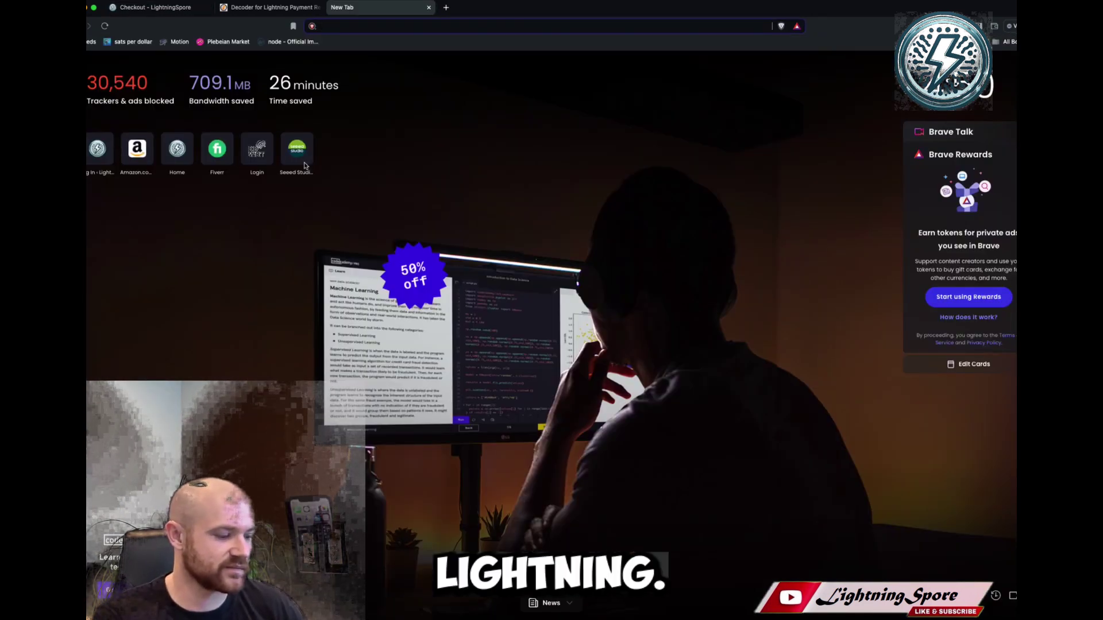
pyautogui.write('pollofee.d.com')
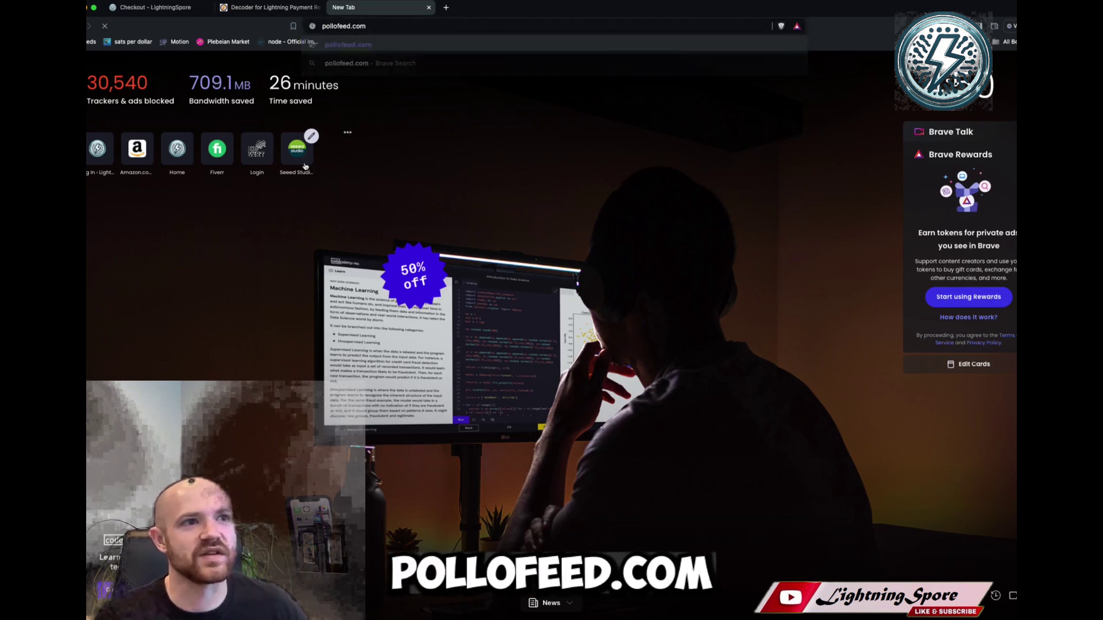
pyautogui.press('Return')
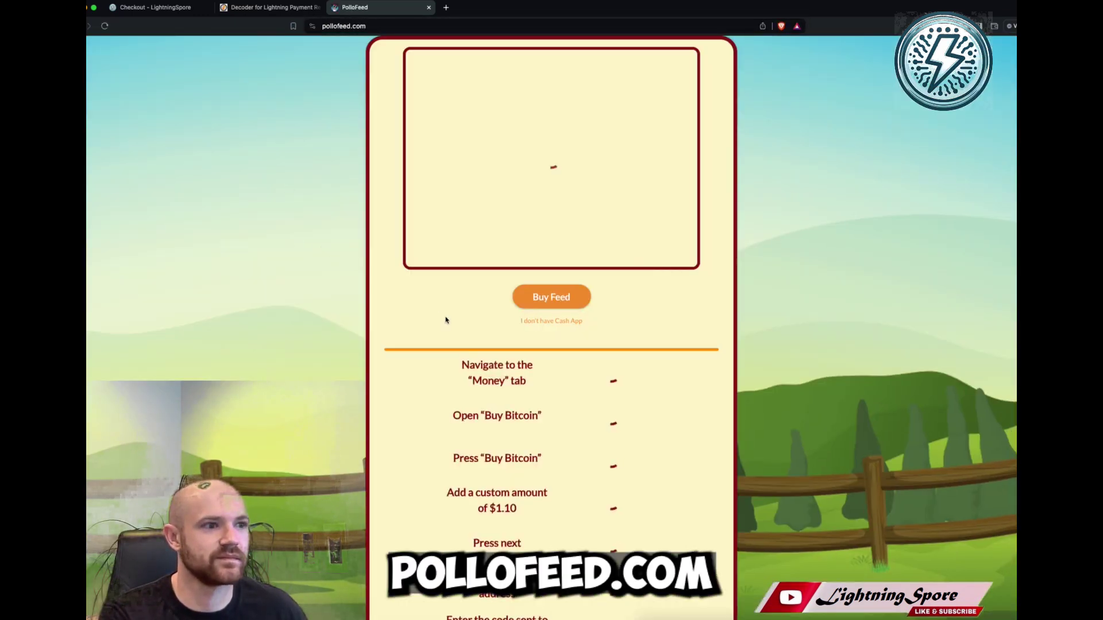
pyautogui.scroll(-10, 436, 313)
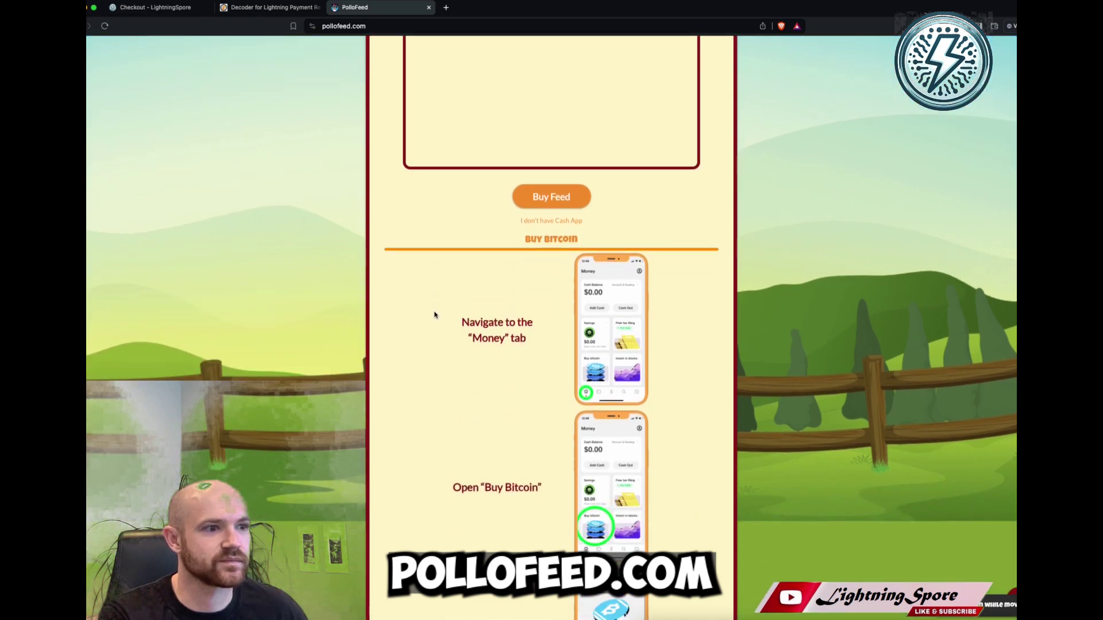
pyautogui.scroll(10, 437, 316)
pyautogui.scroll(-15, 454, 330)
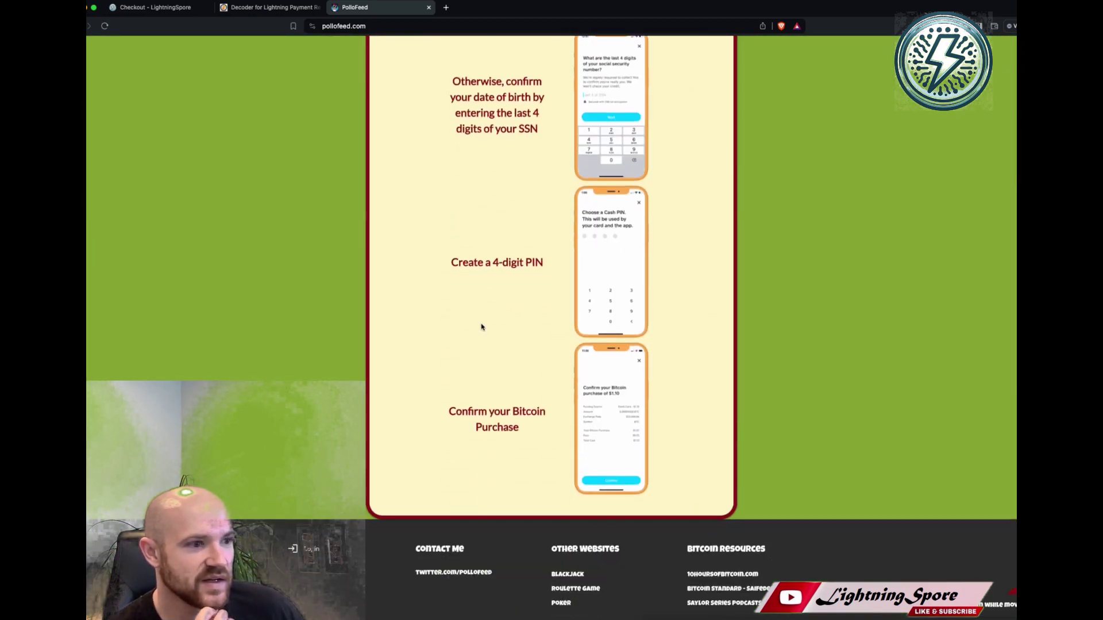
pyautogui.scroll(12, 482, 325)
pyautogui.scroll(10, 488, 332)
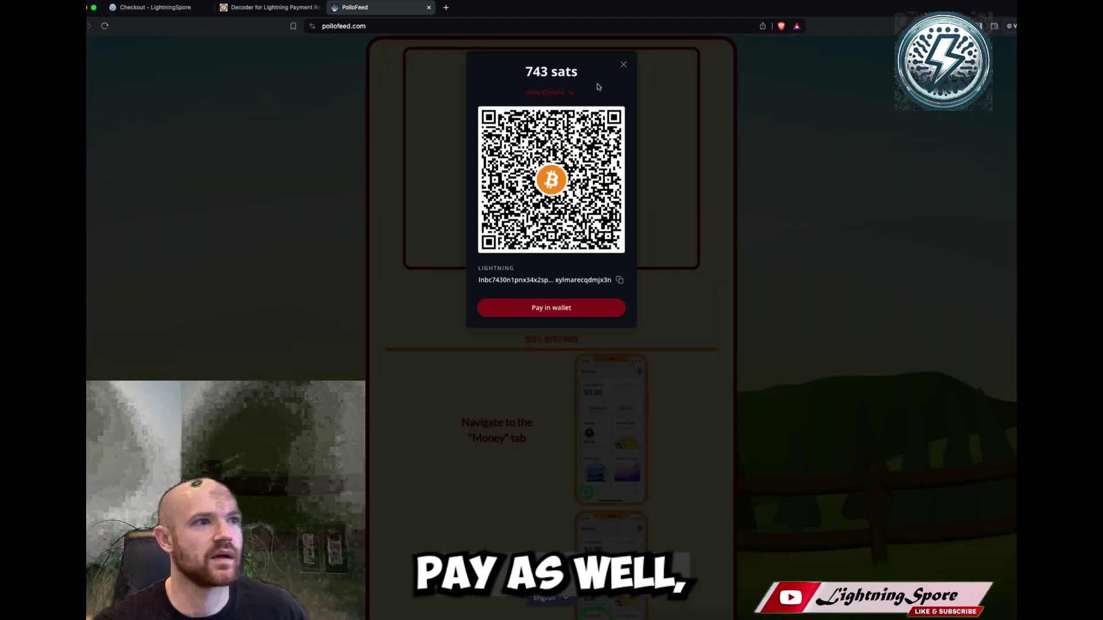
pyautogui.click(623, 64)
pyautogui.rightClick(540, 159)
pyautogui.click(421, 79)
# Open Satoshi's Place in the current tab and look over the LightningSpore artwork on its canvas
pyautogui.click(366, 25)
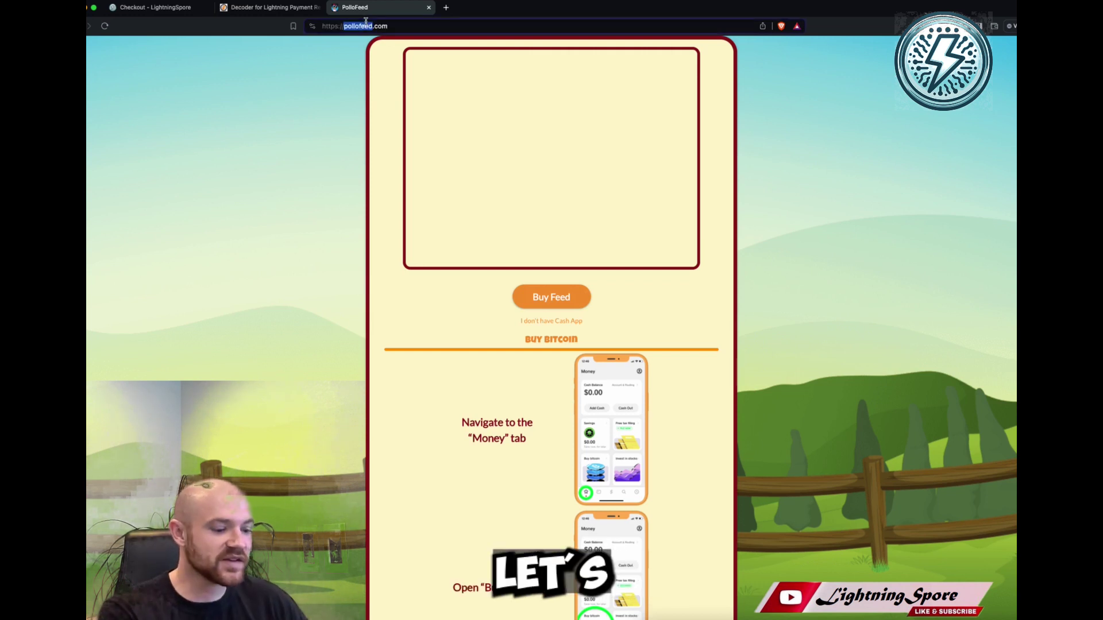
pyautogui.write('sa')
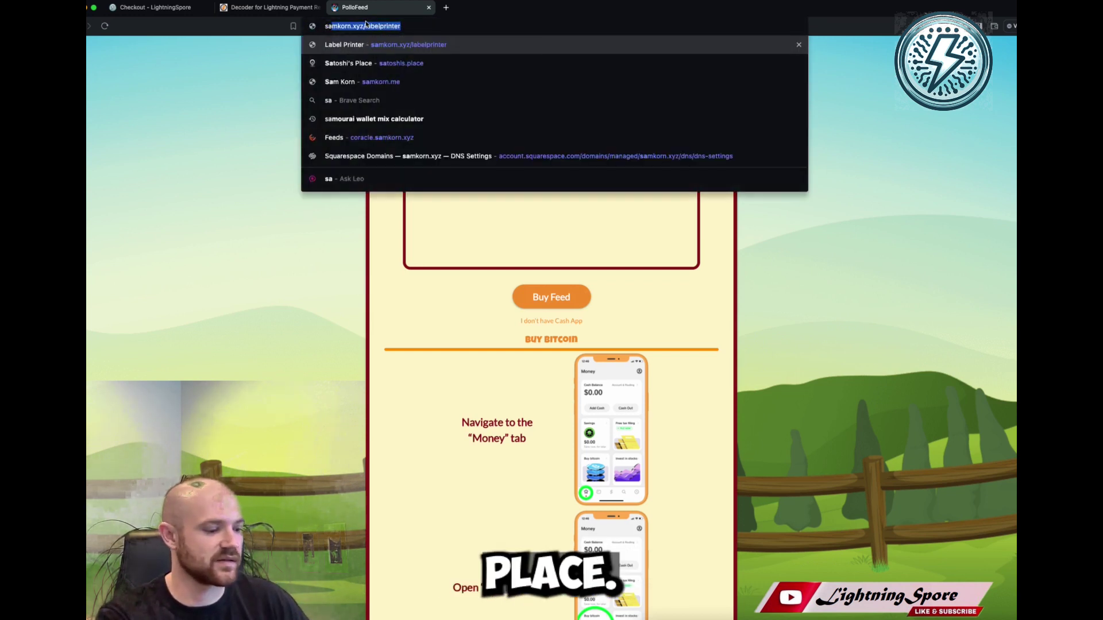
pyautogui.write('toshi')
pyautogui.press('Return')
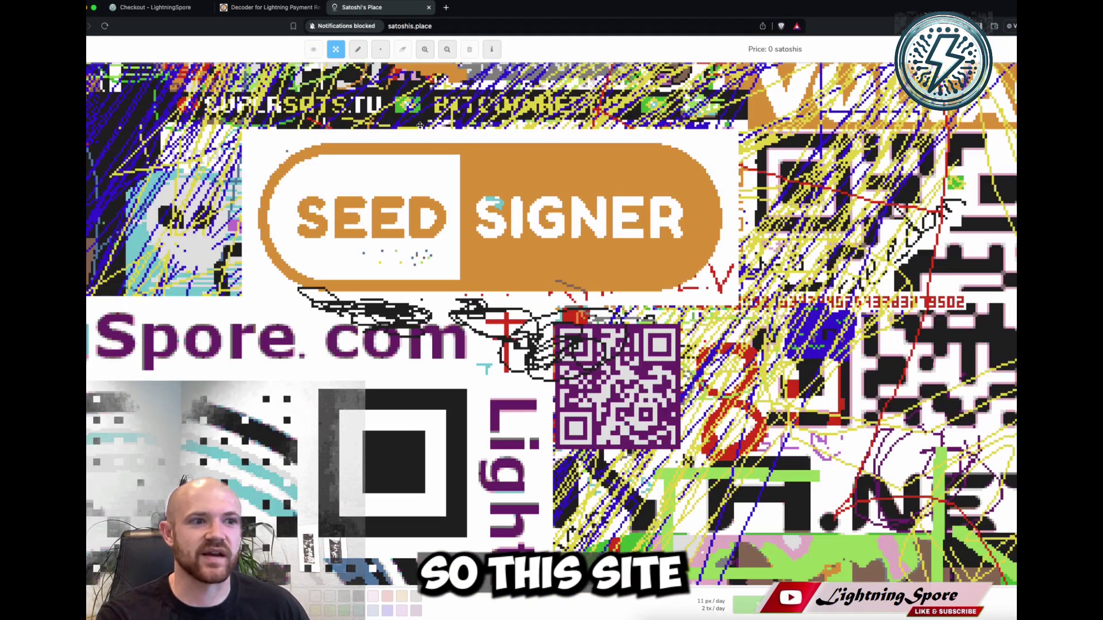
pyautogui.scroll(-6, 420, 125)
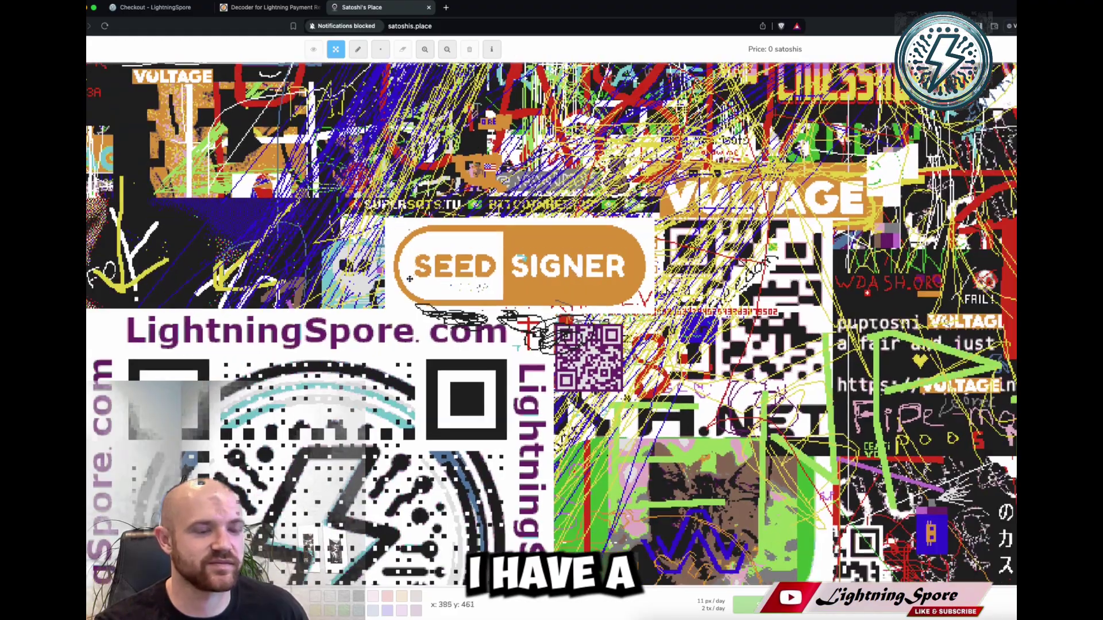
pyautogui.scroll(-6, 410, 275)
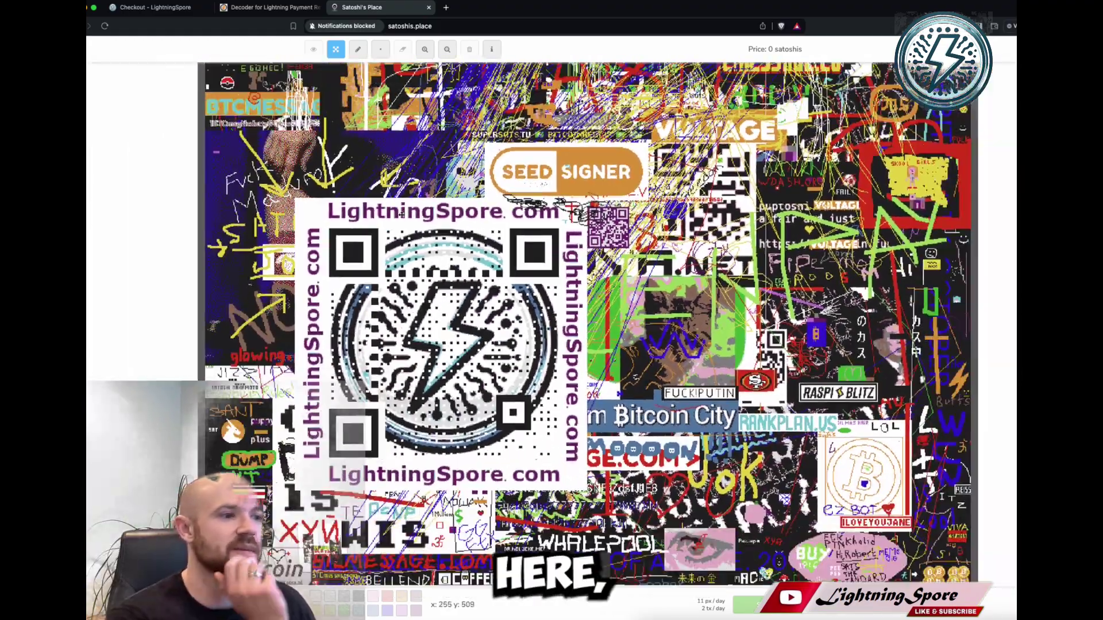
pyautogui.scroll(3, 401, 215)
pyautogui.scroll(-2, 270, 262)
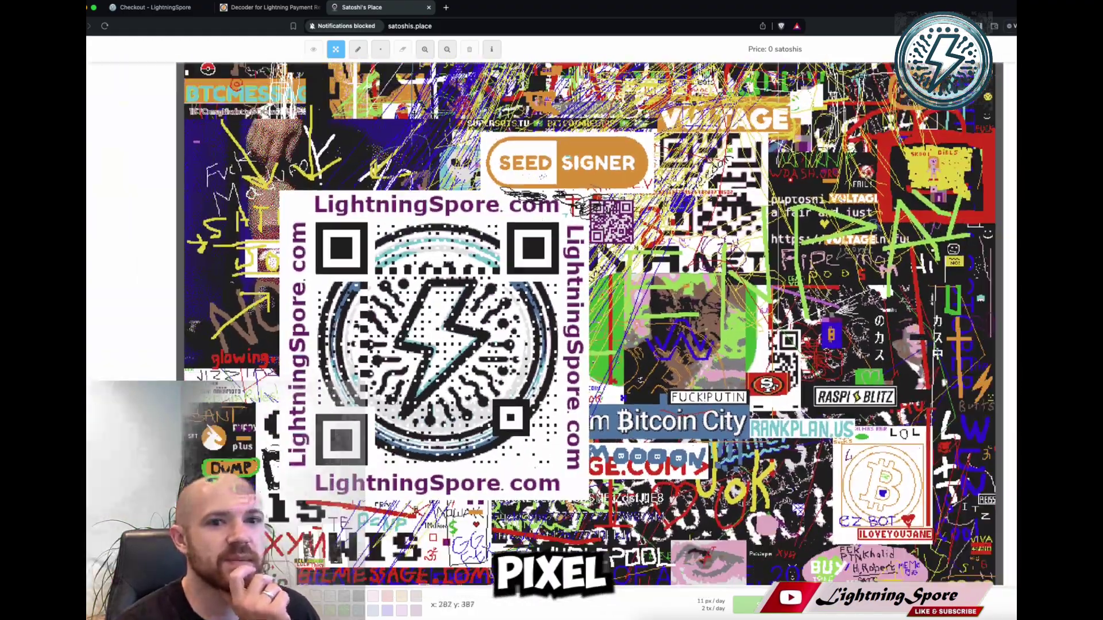
pyautogui.scroll(-2, 270, 262)
pyautogui.scroll(3, 401, 212)
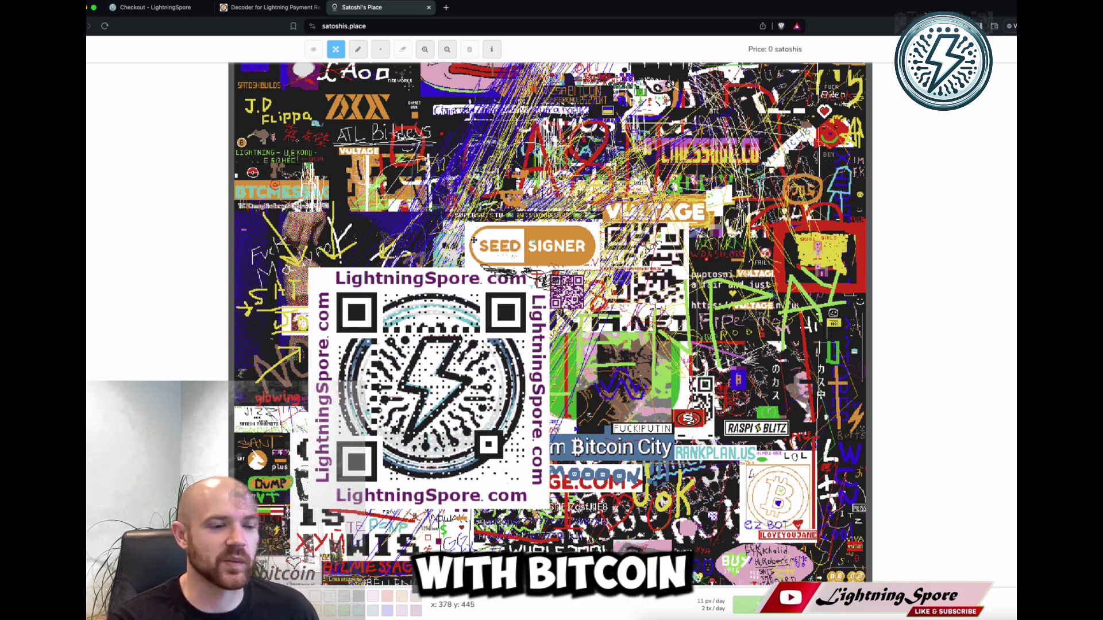
# Draw freehand in purple with the pencil over the Seed Signer logo and submit the painting for payment
pyautogui.scroll(3, 487, 251)
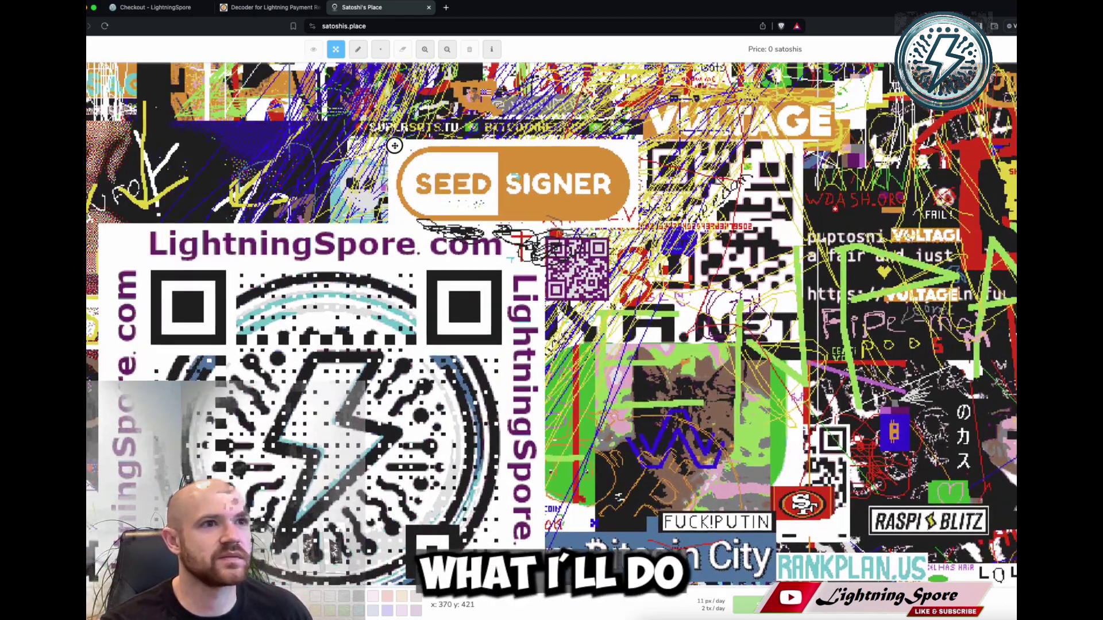
pyautogui.moveTo(442, 185); pyautogui.dragTo(439, 260)
pyautogui.click(359, 50)
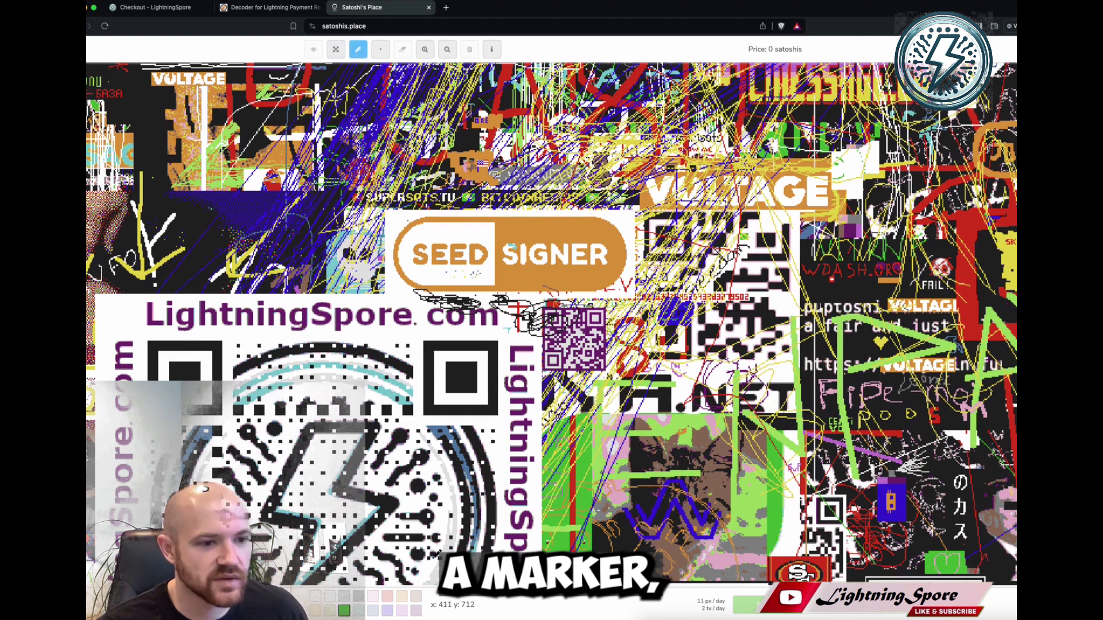
pyautogui.click(402, 610)
pyautogui.moveTo(509, 268)
pyautogui.mouseDown()
pyautogui.moveTo(509, 285)
pyautogui.moveTo(553, 270)
pyautogui.moveTo(550, 282)
pyautogui.moveTo(568, 278)
pyautogui.mouseUp()
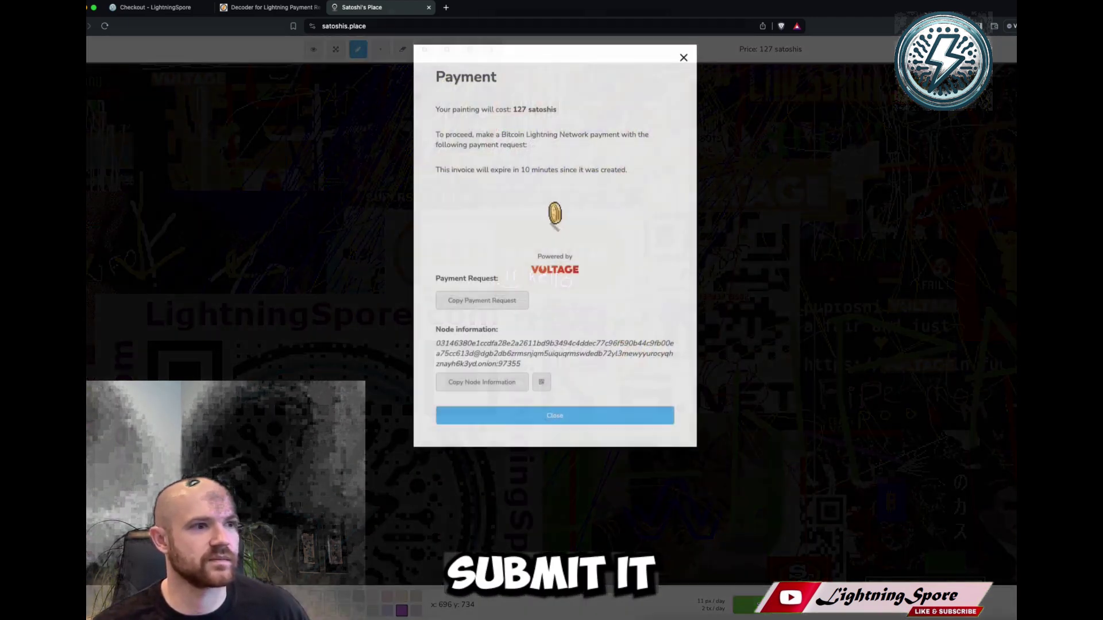
pyautogui.click(747, 604)
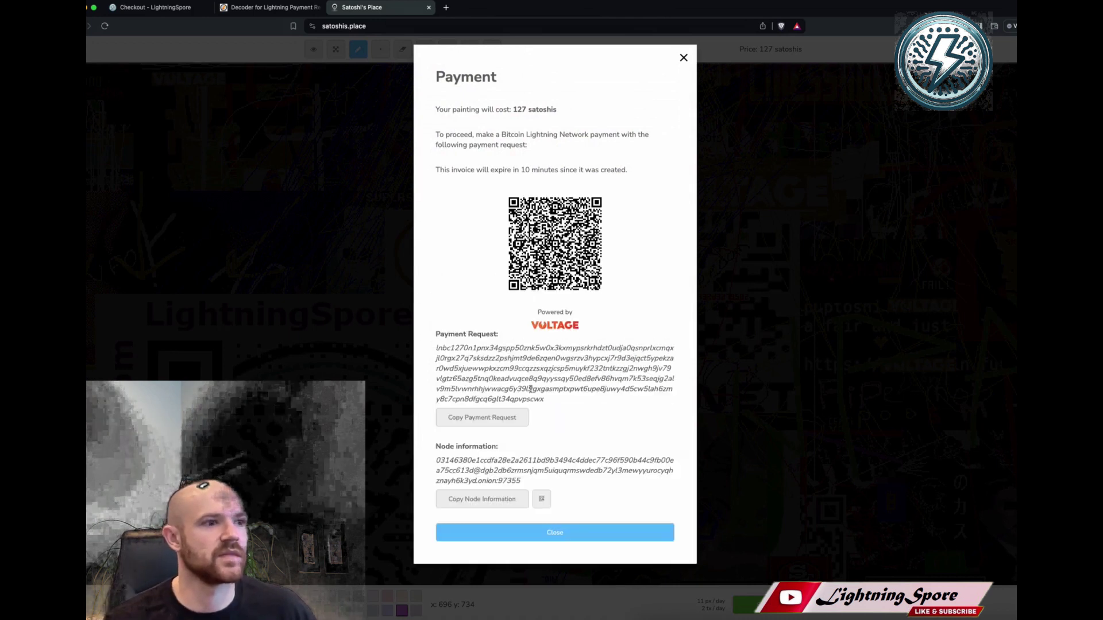
# Examine the painting's Lightning payment request, including its starting characters and its heading
pyautogui.tripleClick(492, 372)
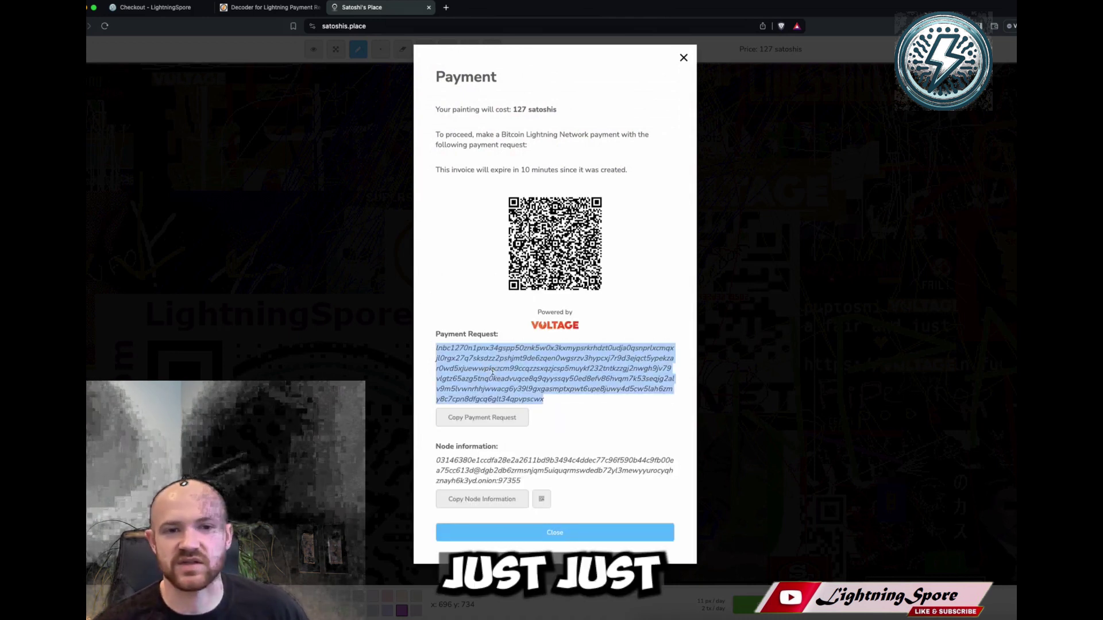
pyautogui.click(452, 351)
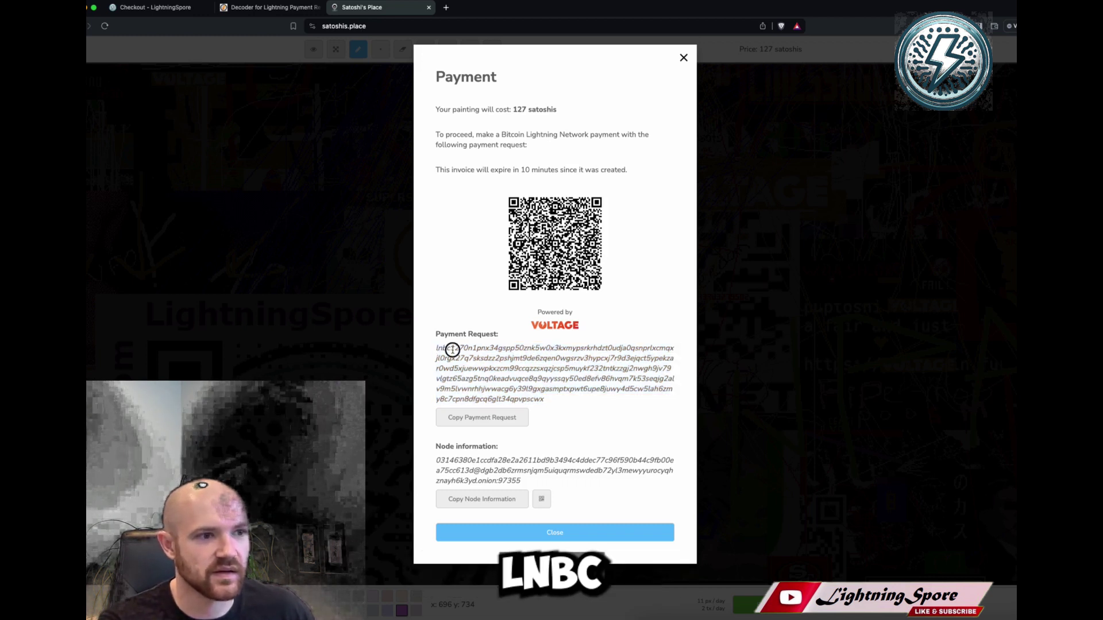
pyautogui.click(475, 357)
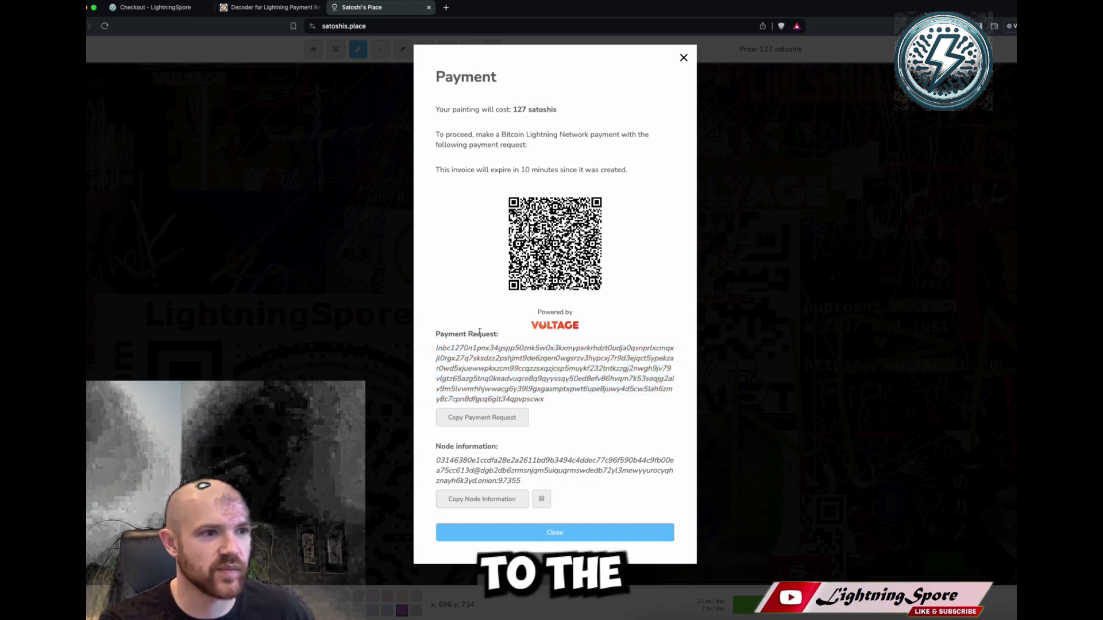
pyautogui.moveTo(436, 333); pyautogui.dragTo(516, 343)
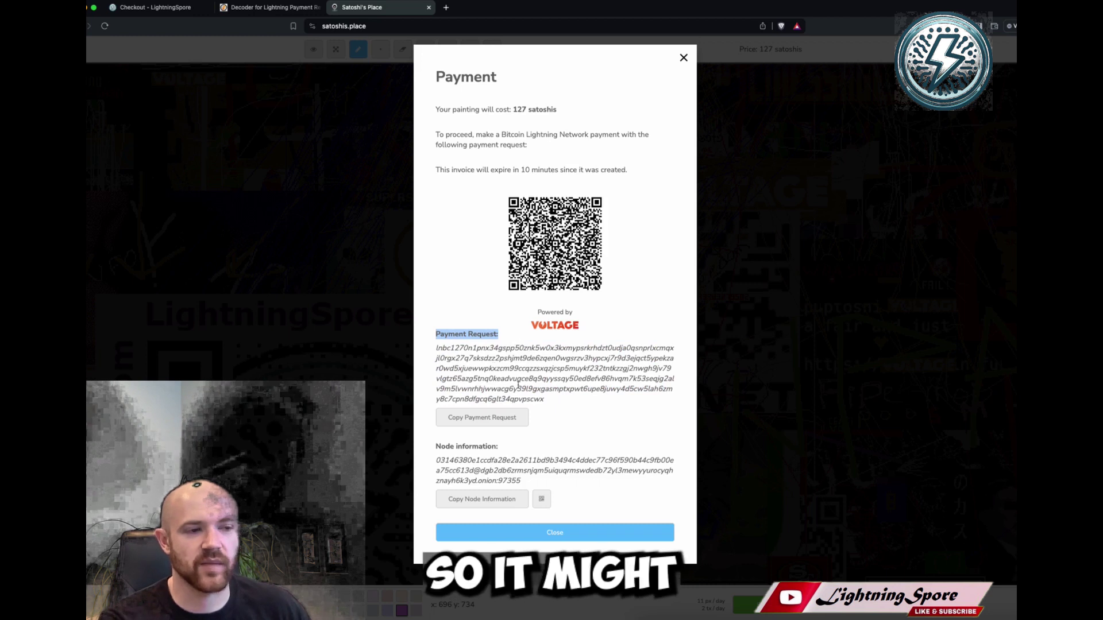
pyautogui.moveTo(549, 402); pyautogui.dragTo(413, 347)
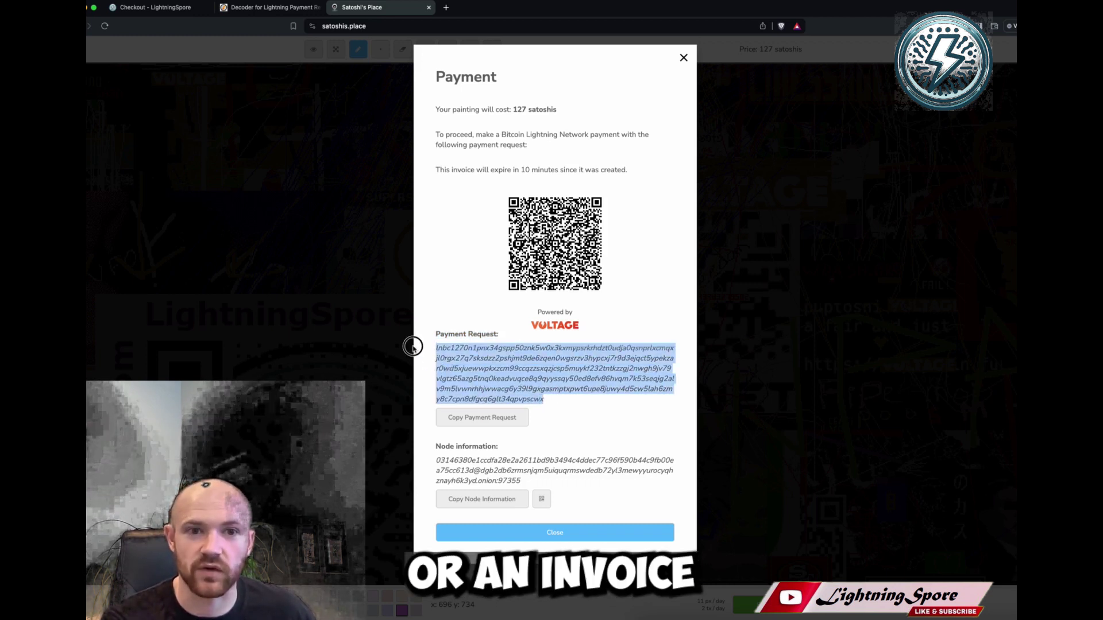
pyautogui.click(495, 361)
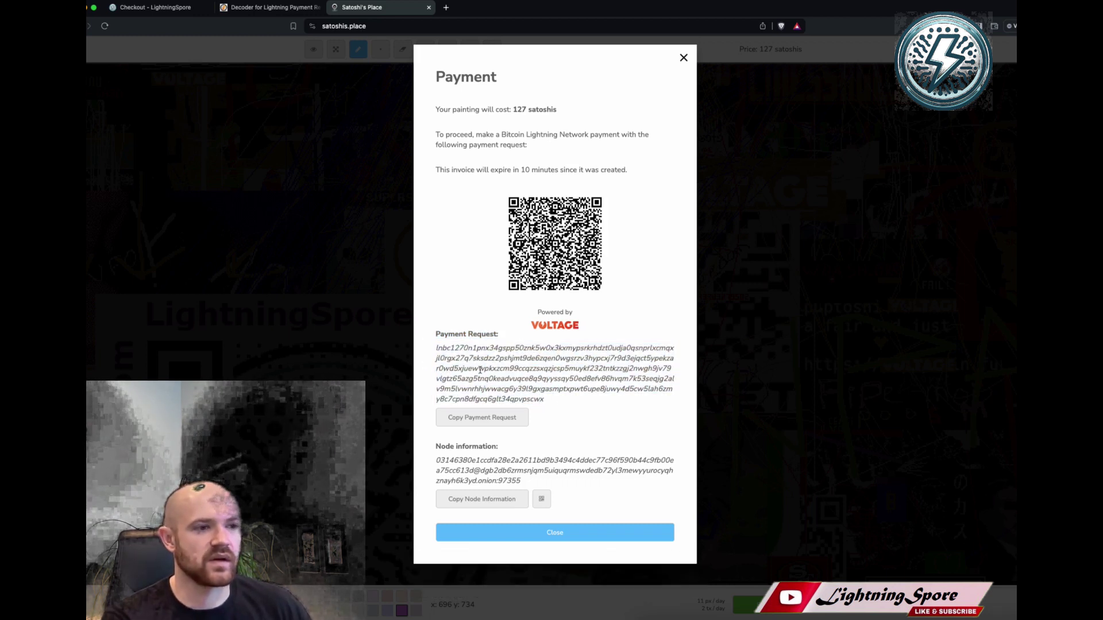
# Copy the painting's payment request and enter it as the send recipient in the Alby wallet extension
pyautogui.click(488, 418)
pyautogui.click(639, 83)
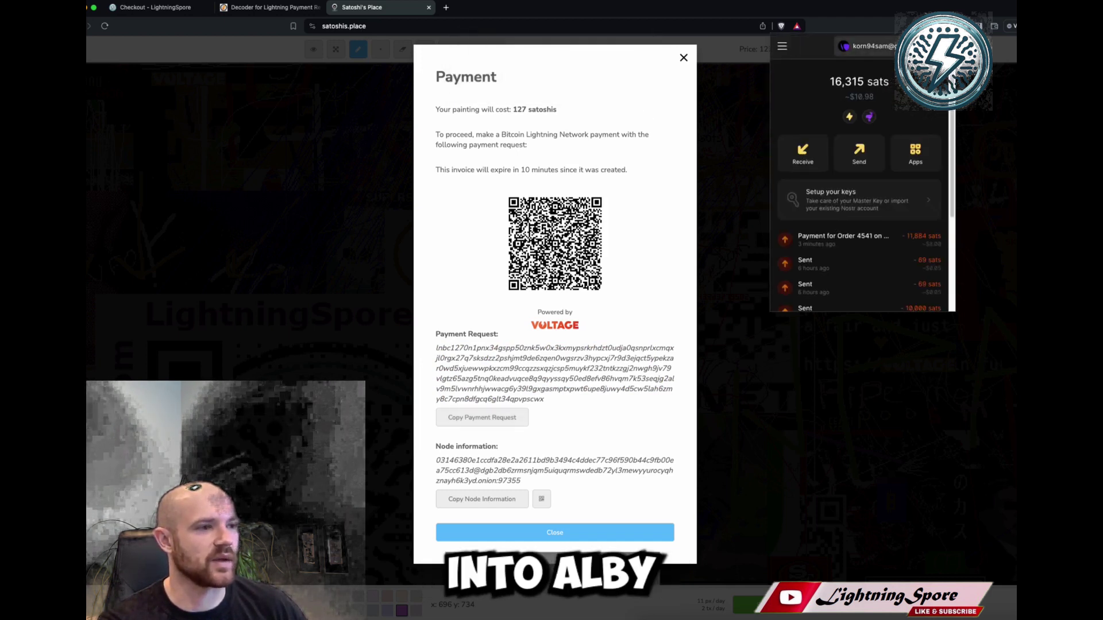
pyautogui.click(868, 160)
pyautogui.press('super+v')
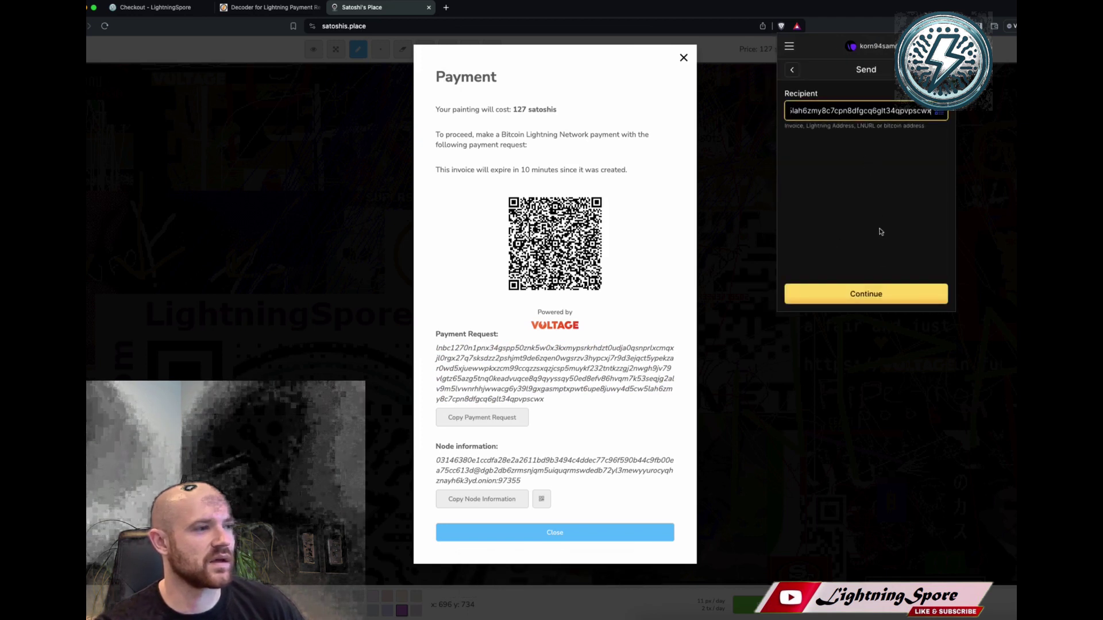
# Approve the 127 sats Lightning payment for the painting in the Alby wallet and close the wallet extension
pyautogui.click(872, 295)
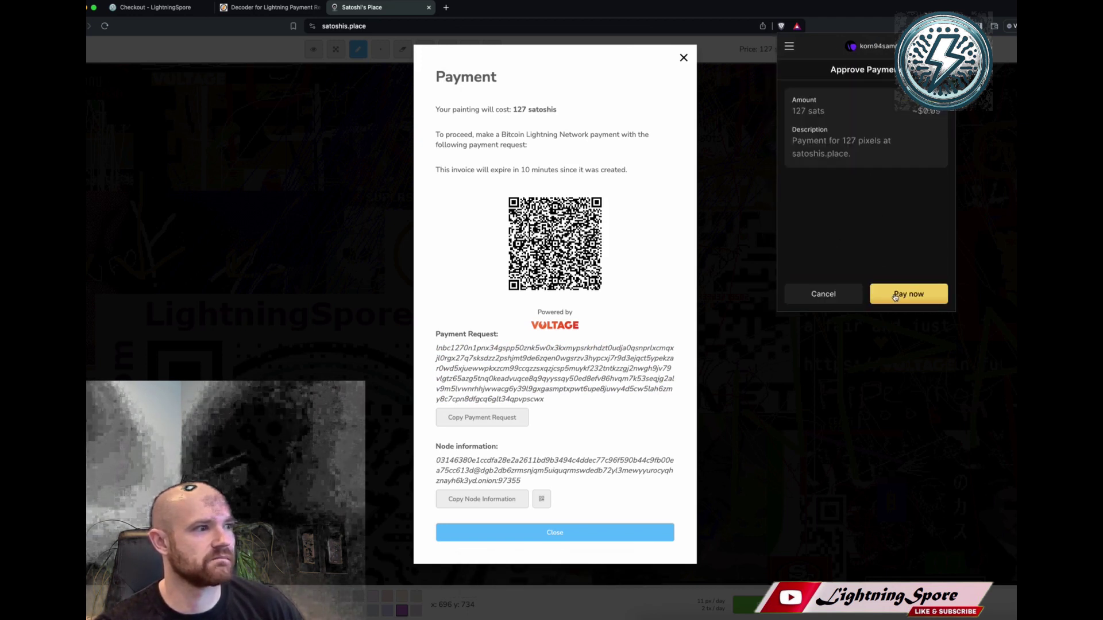
pyautogui.click(889, 293)
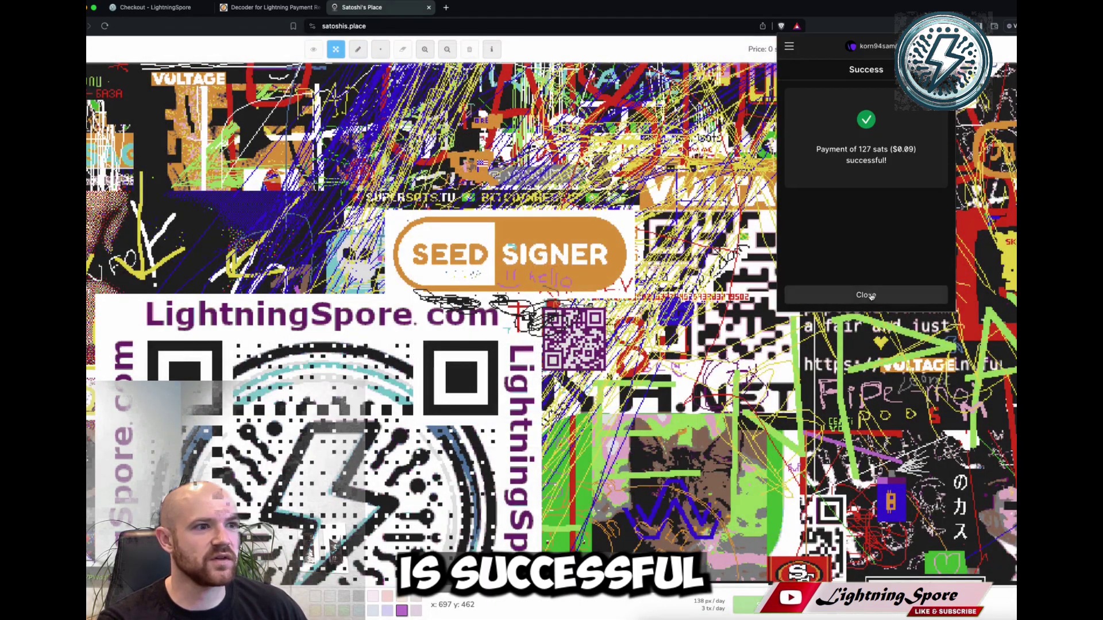
pyautogui.click(871, 296)
pyautogui.click(531, 247)
# Reload the Satoshi's Place canvas and examine the purple drawing over the Seed Signer logo
pyautogui.scroll(3, 530, 247)
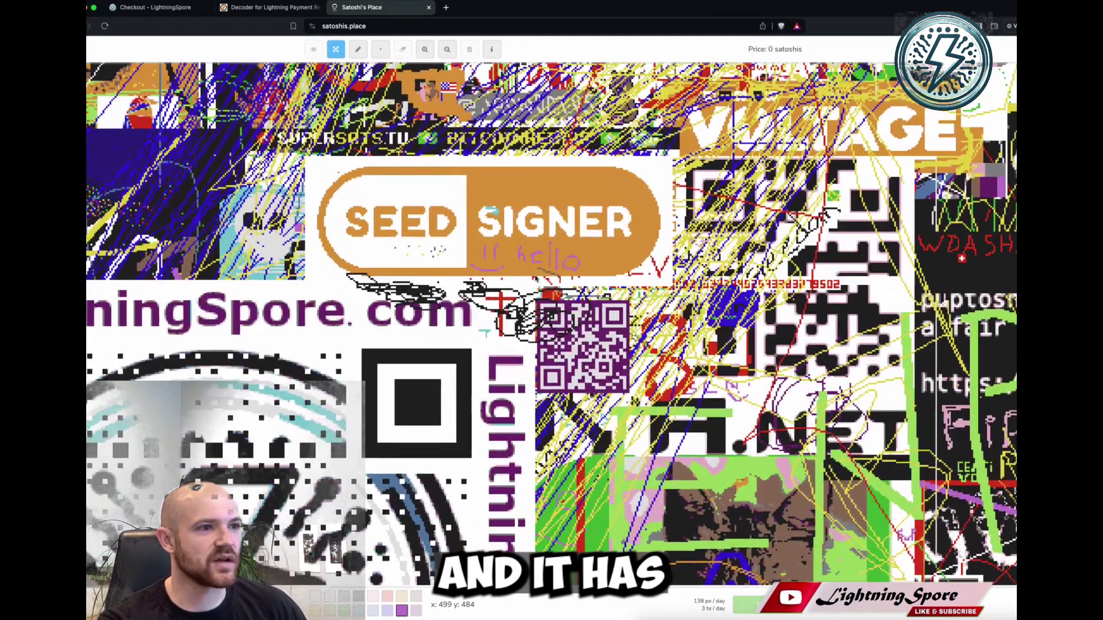
pyautogui.scroll(-3, 525, 254)
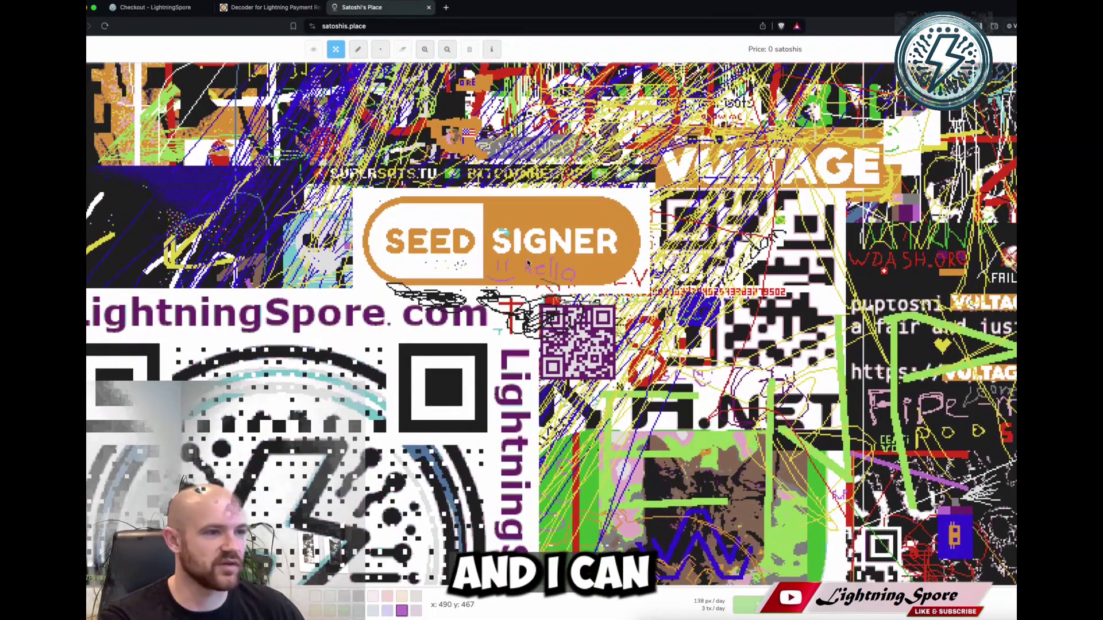
pyautogui.press('super+r')
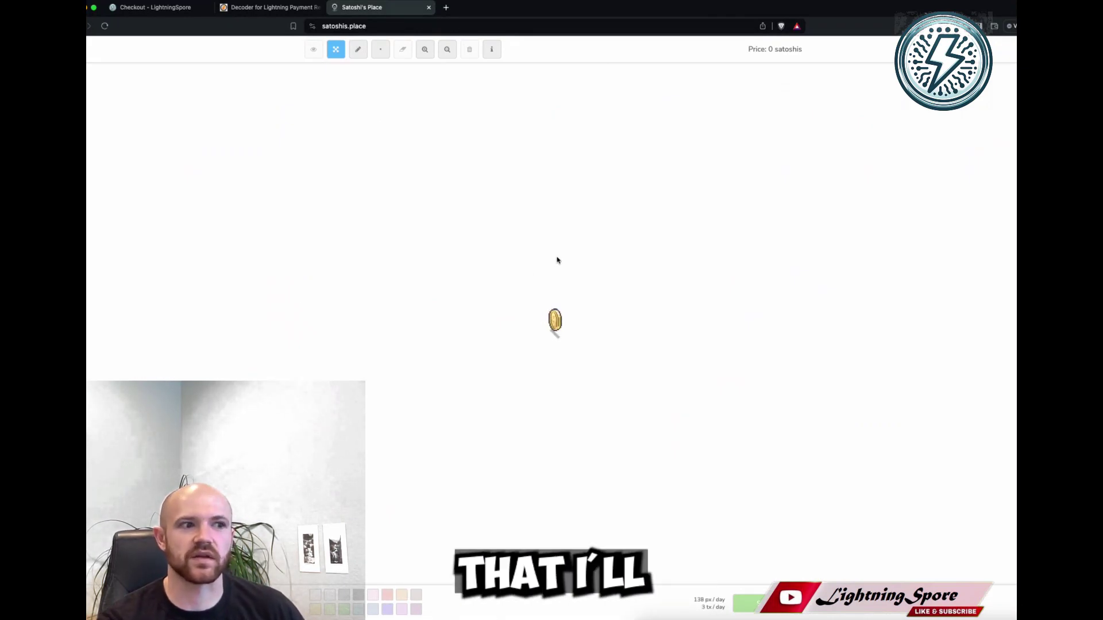
pyautogui.scroll(3, 532, 270)
pyautogui.scroll(-3, 532, 271)
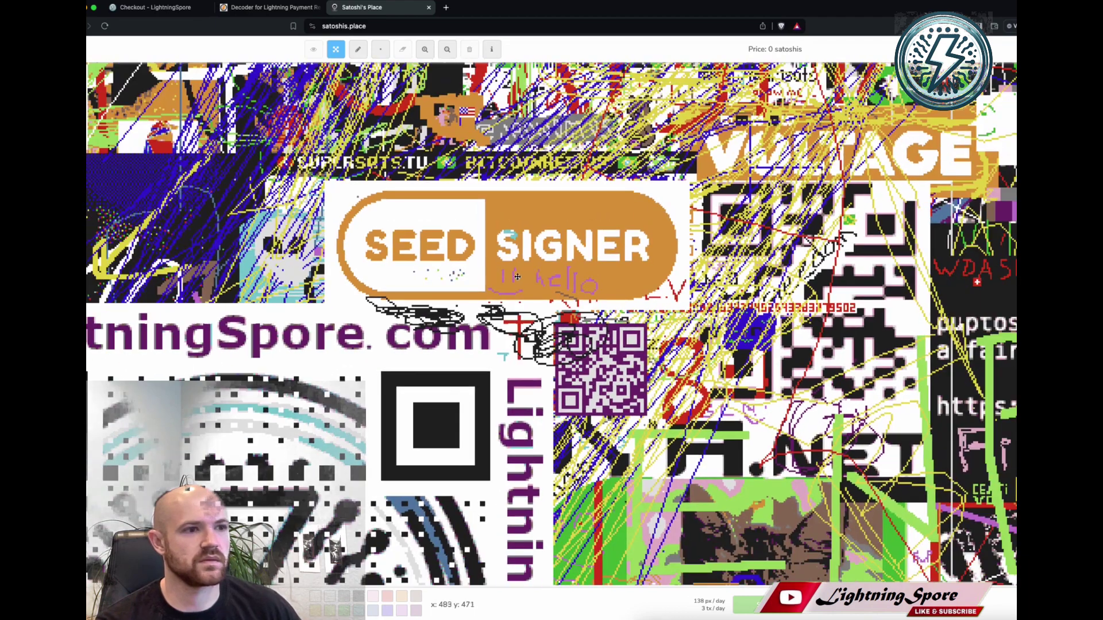
pyautogui.moveTo(587, 206); pyautogui.dragTo(685, 144)
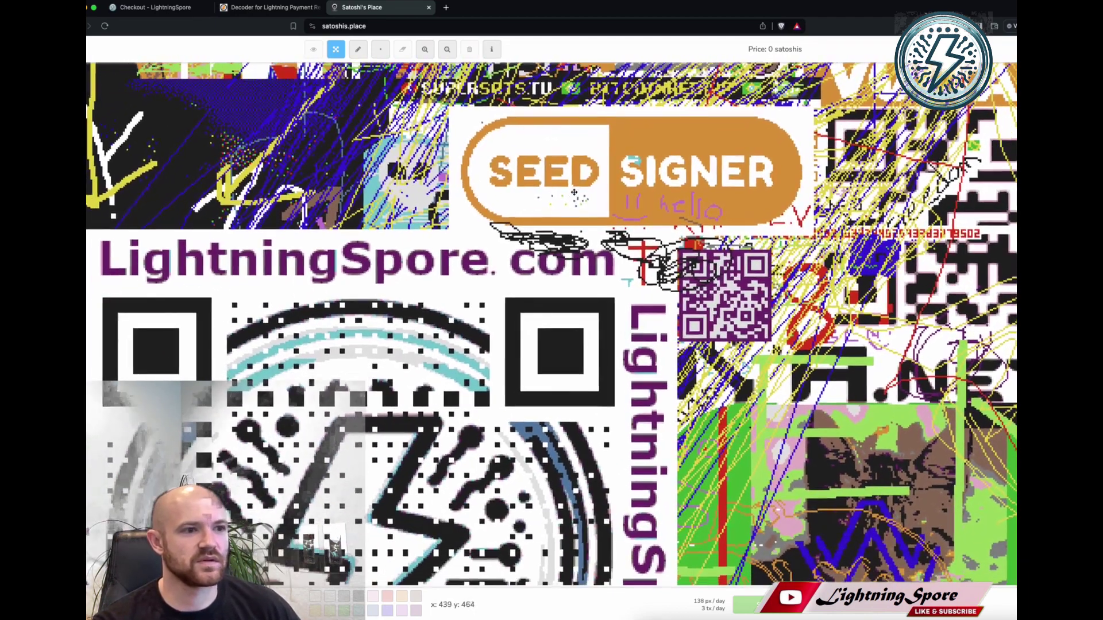